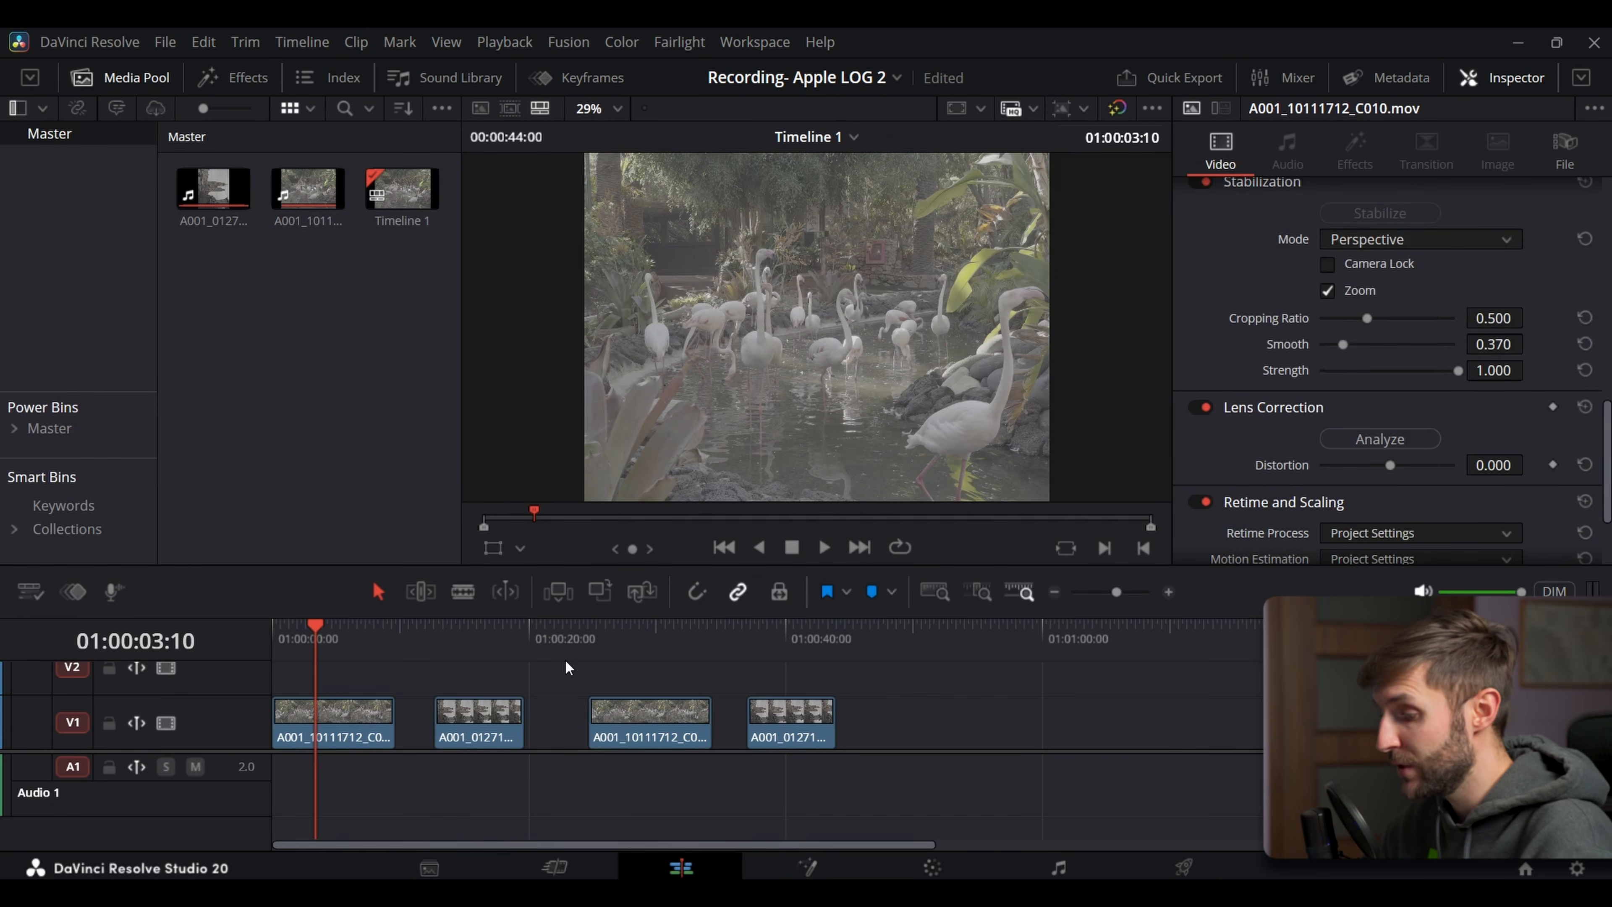
Apply the SD Apple LOG 2 LUT ending in IMG_1848 to node 01 of the first flamingo clip and play the edit from the start
click(933, 868)
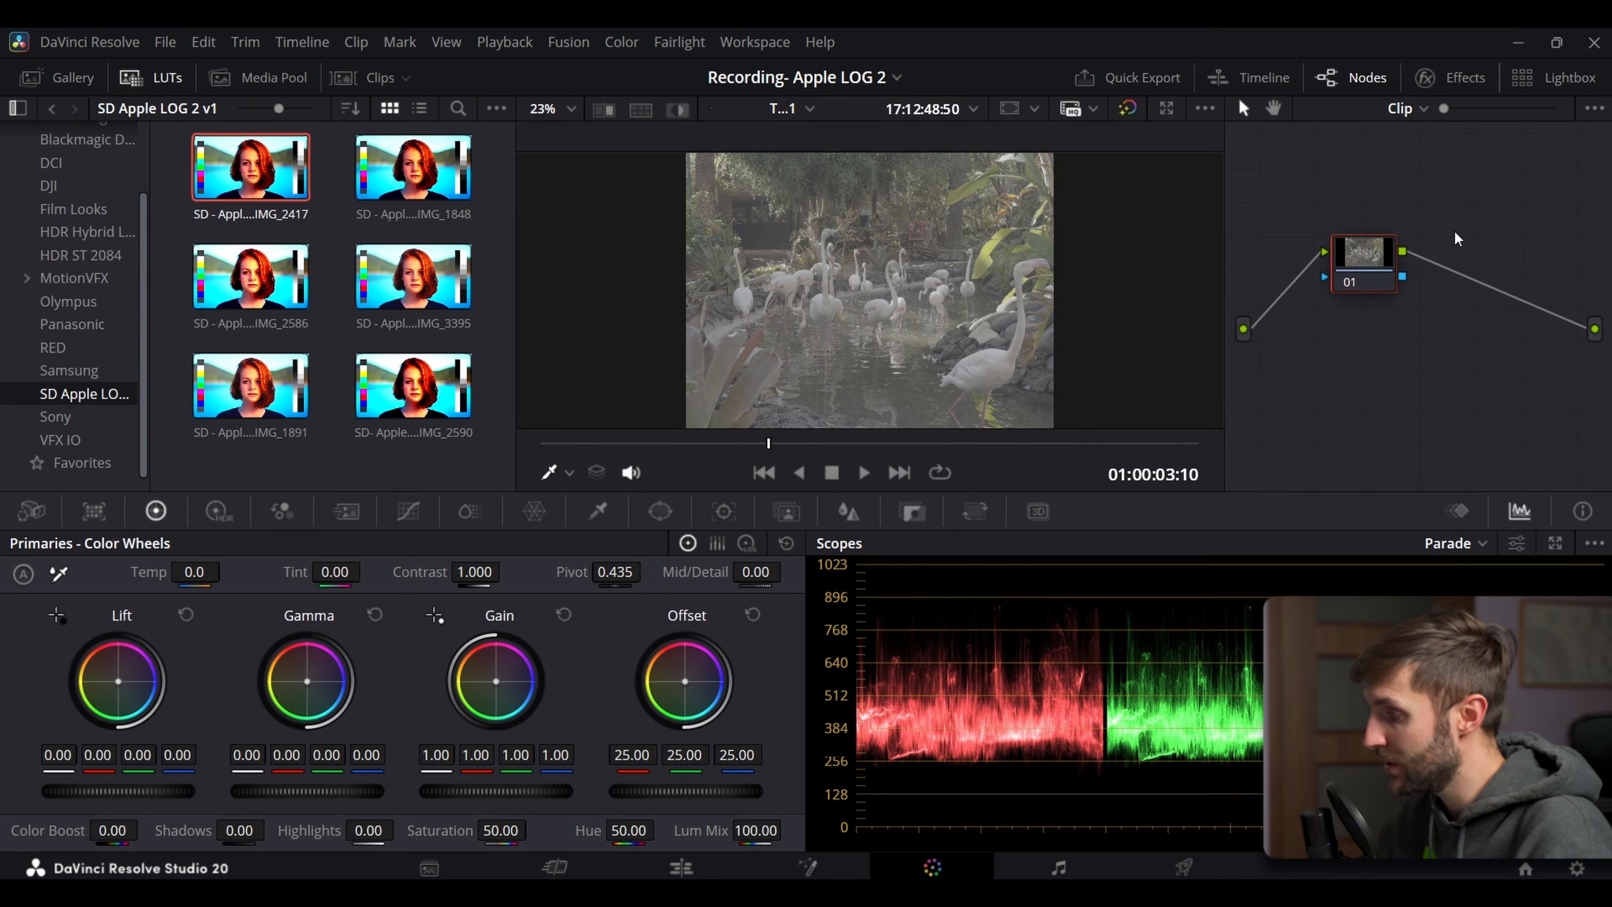
drag(387, 155, 1379, 287)
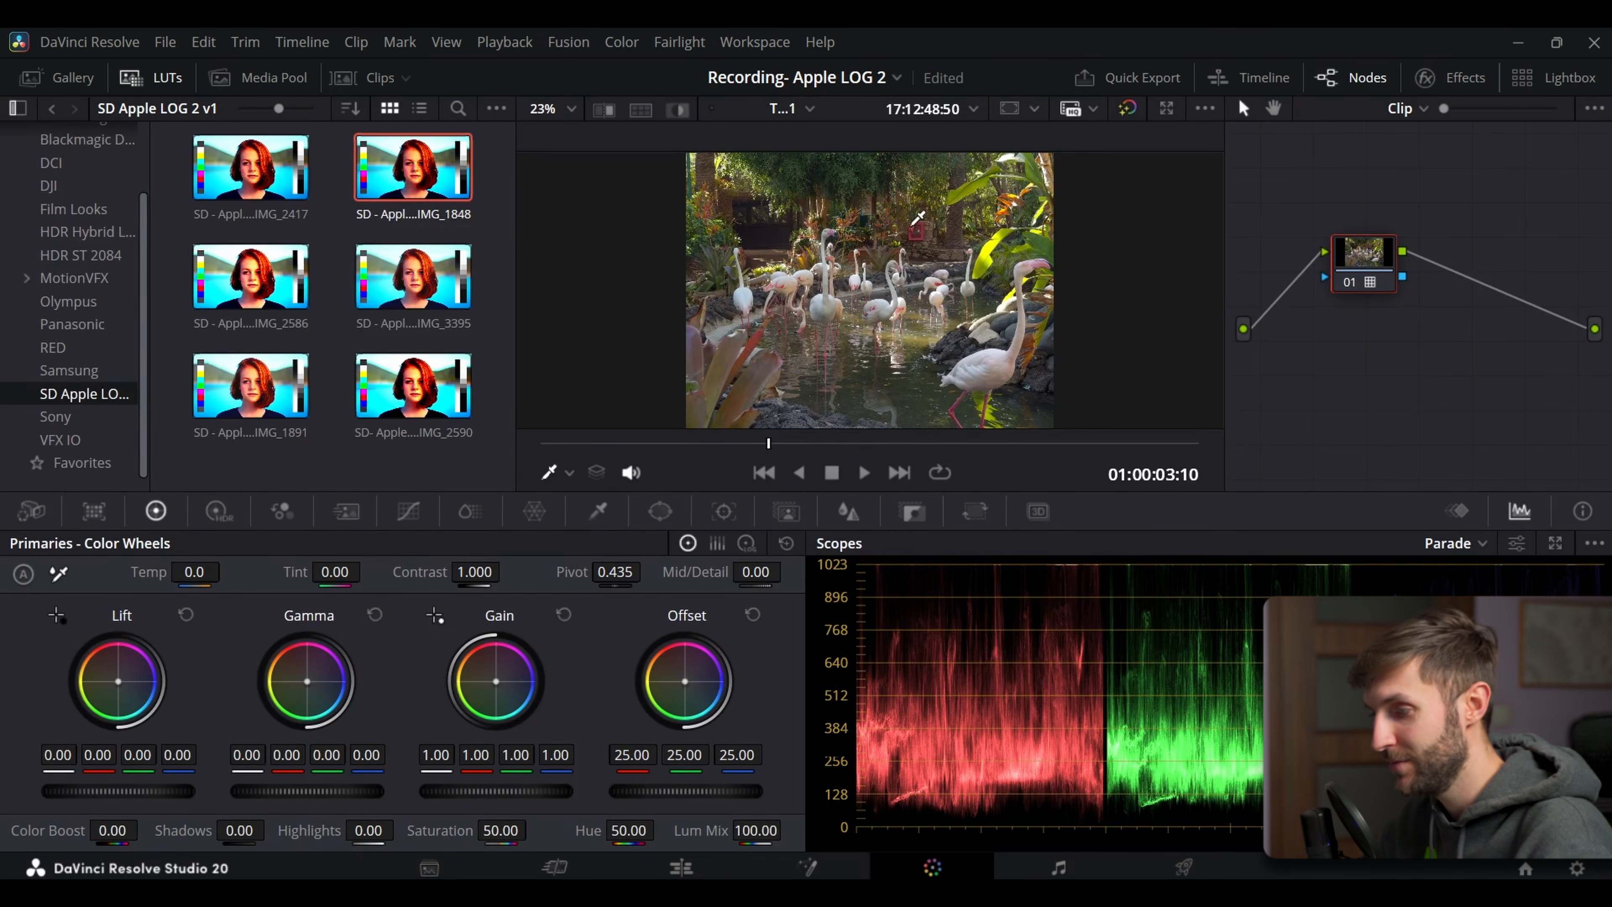
click(678, 867)
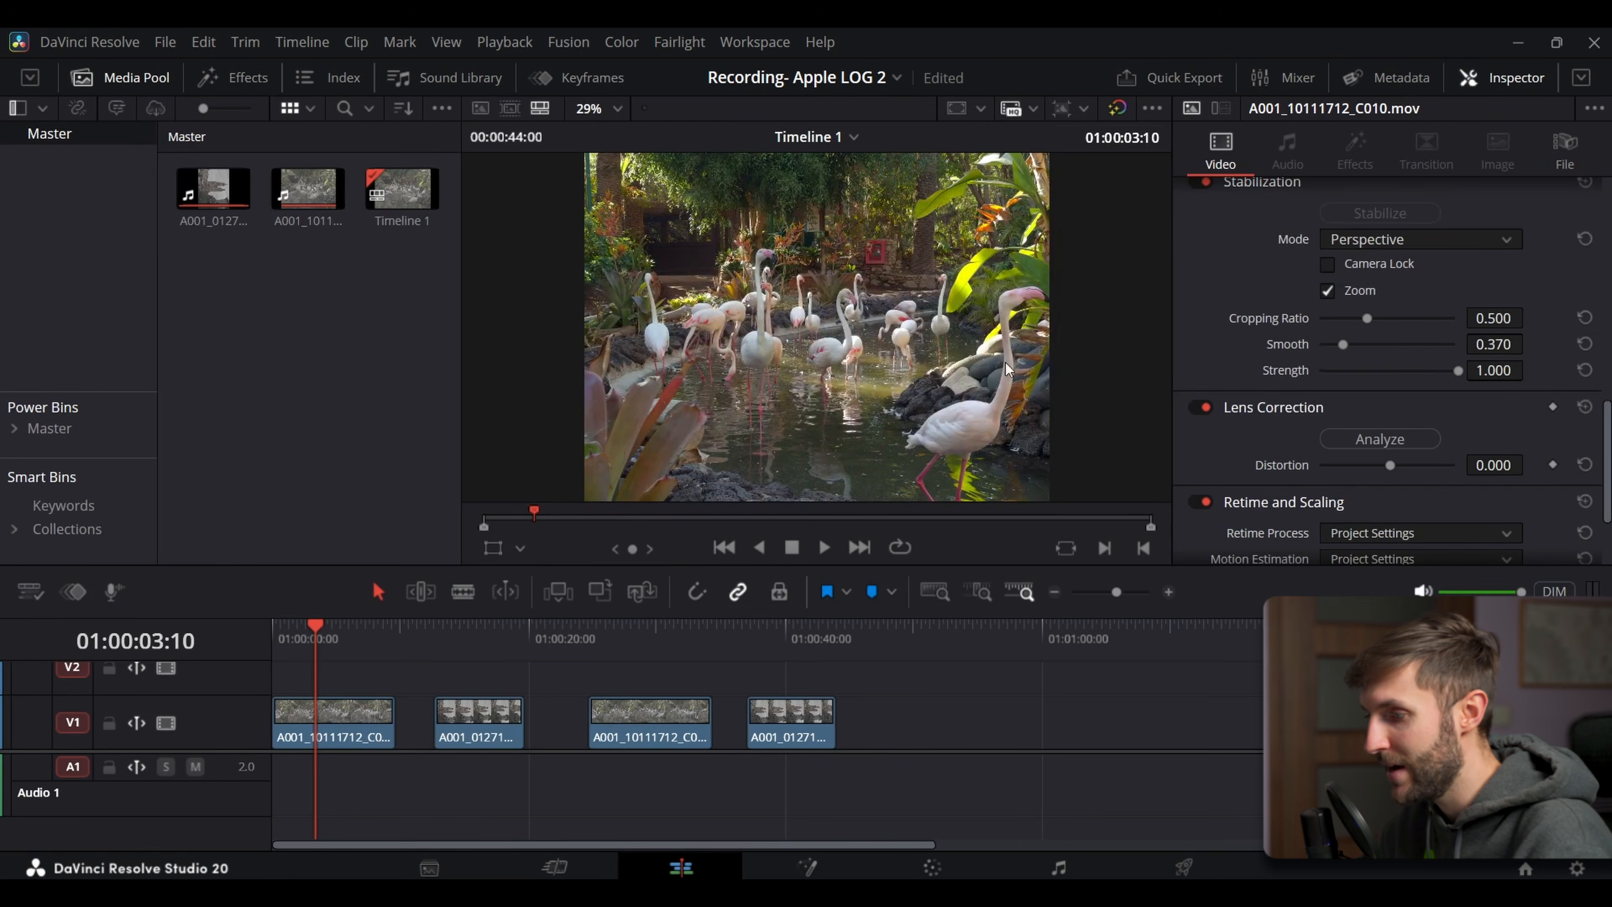
click(277, 630)
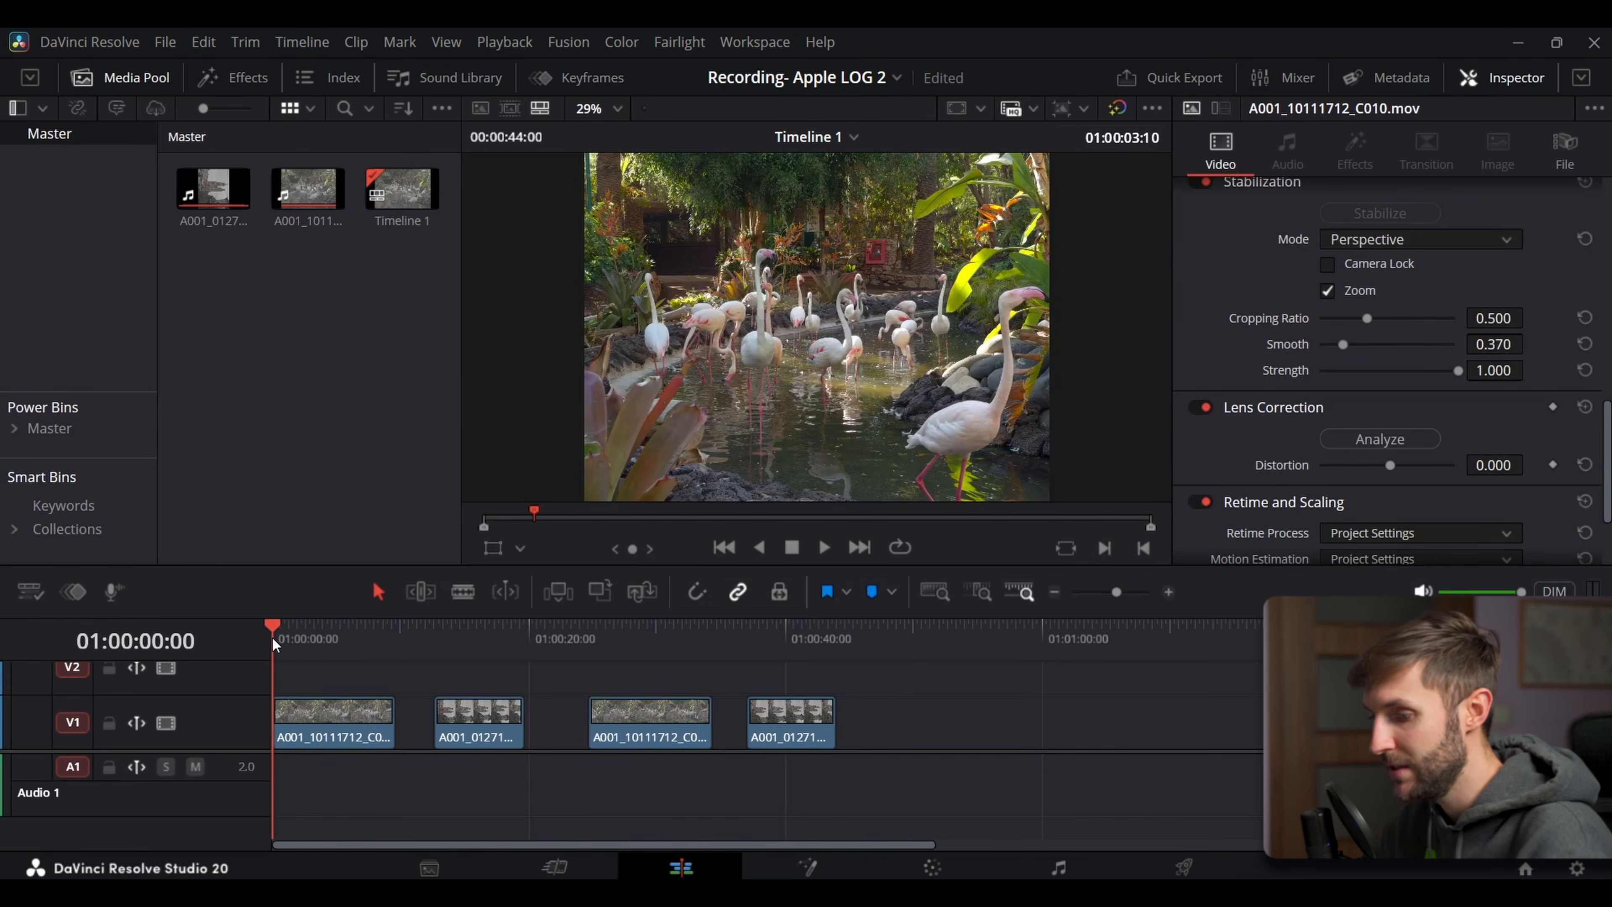
key(space)
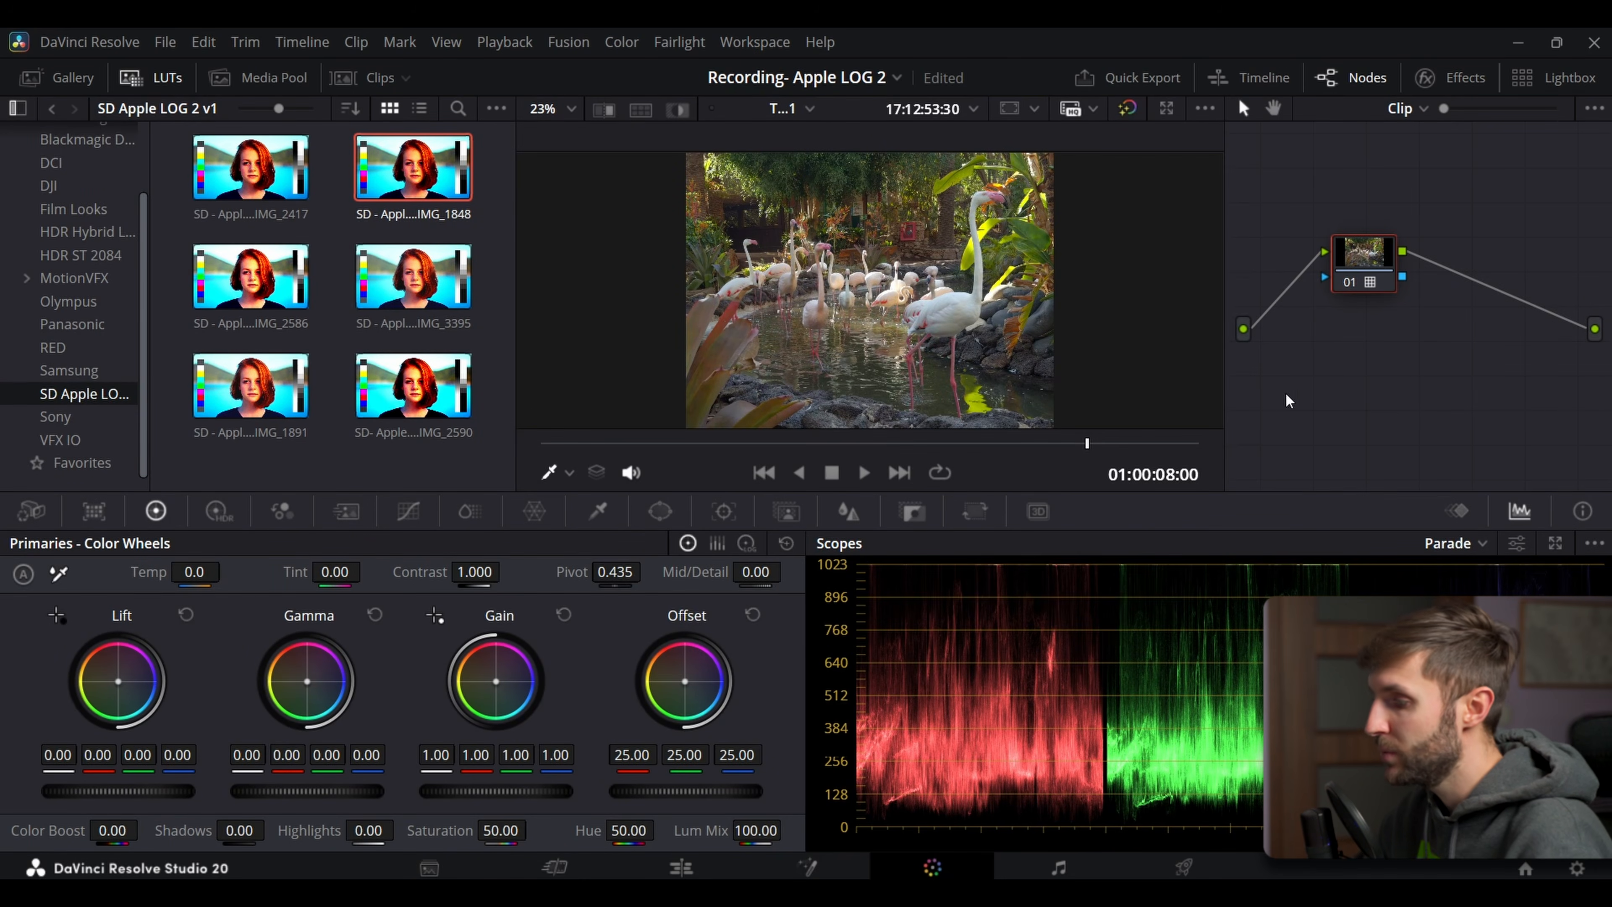
Apply the LUT SD - Apple ProRes - Endless Ocean_28.IMG_2586 to node 01 of the first church tower clip at 01:00:15:11
click(681, 868)
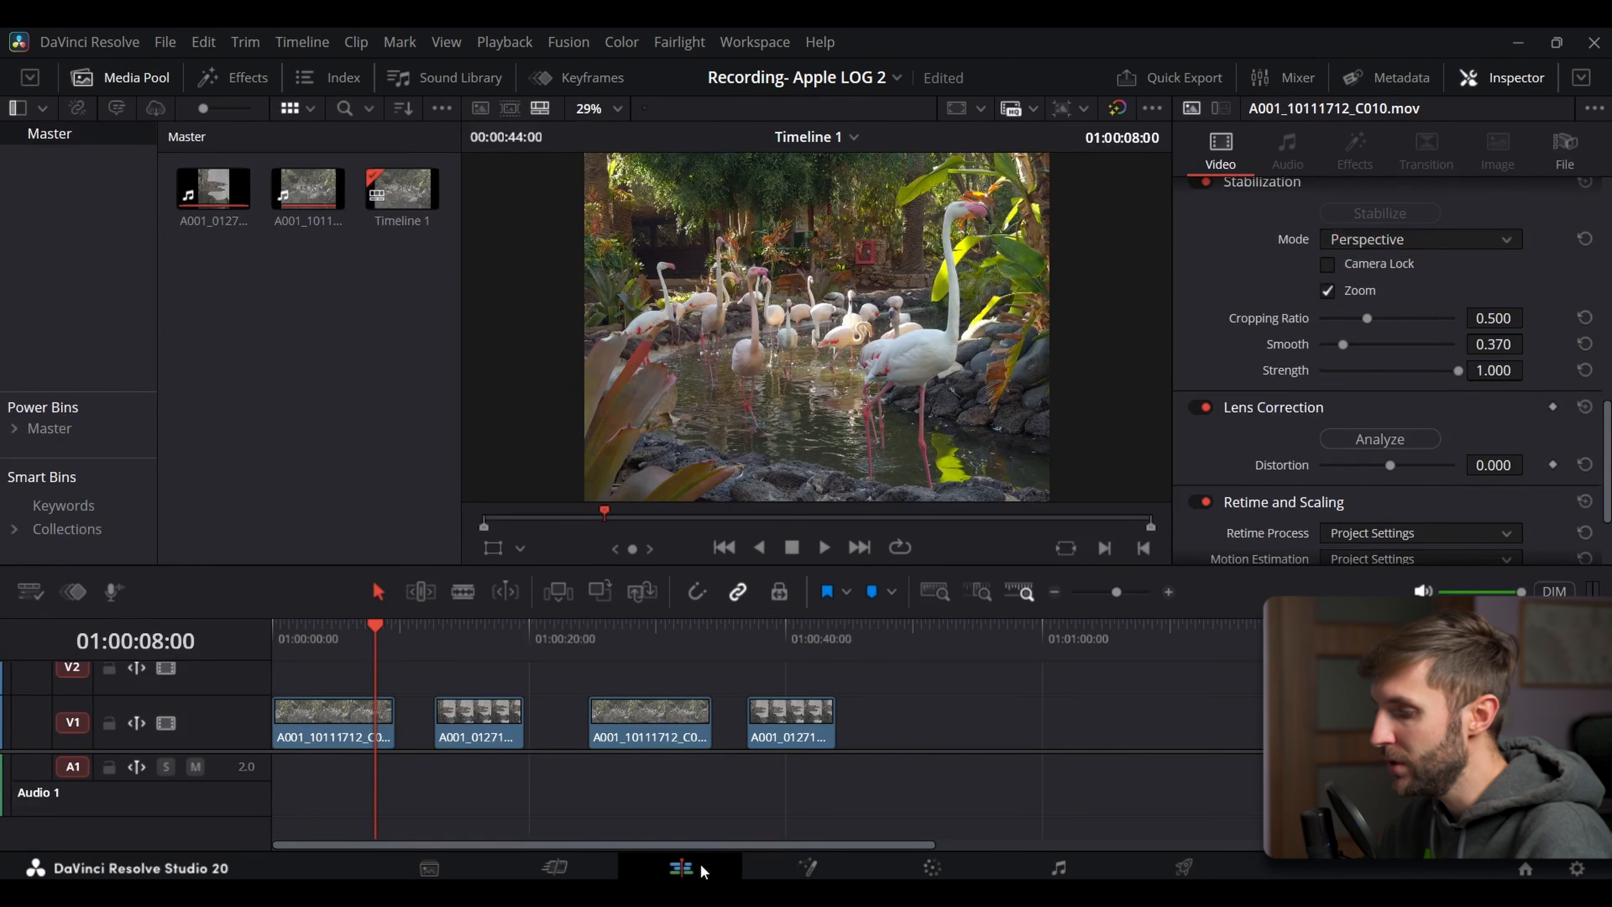
drag(451, 647, 470, 640)
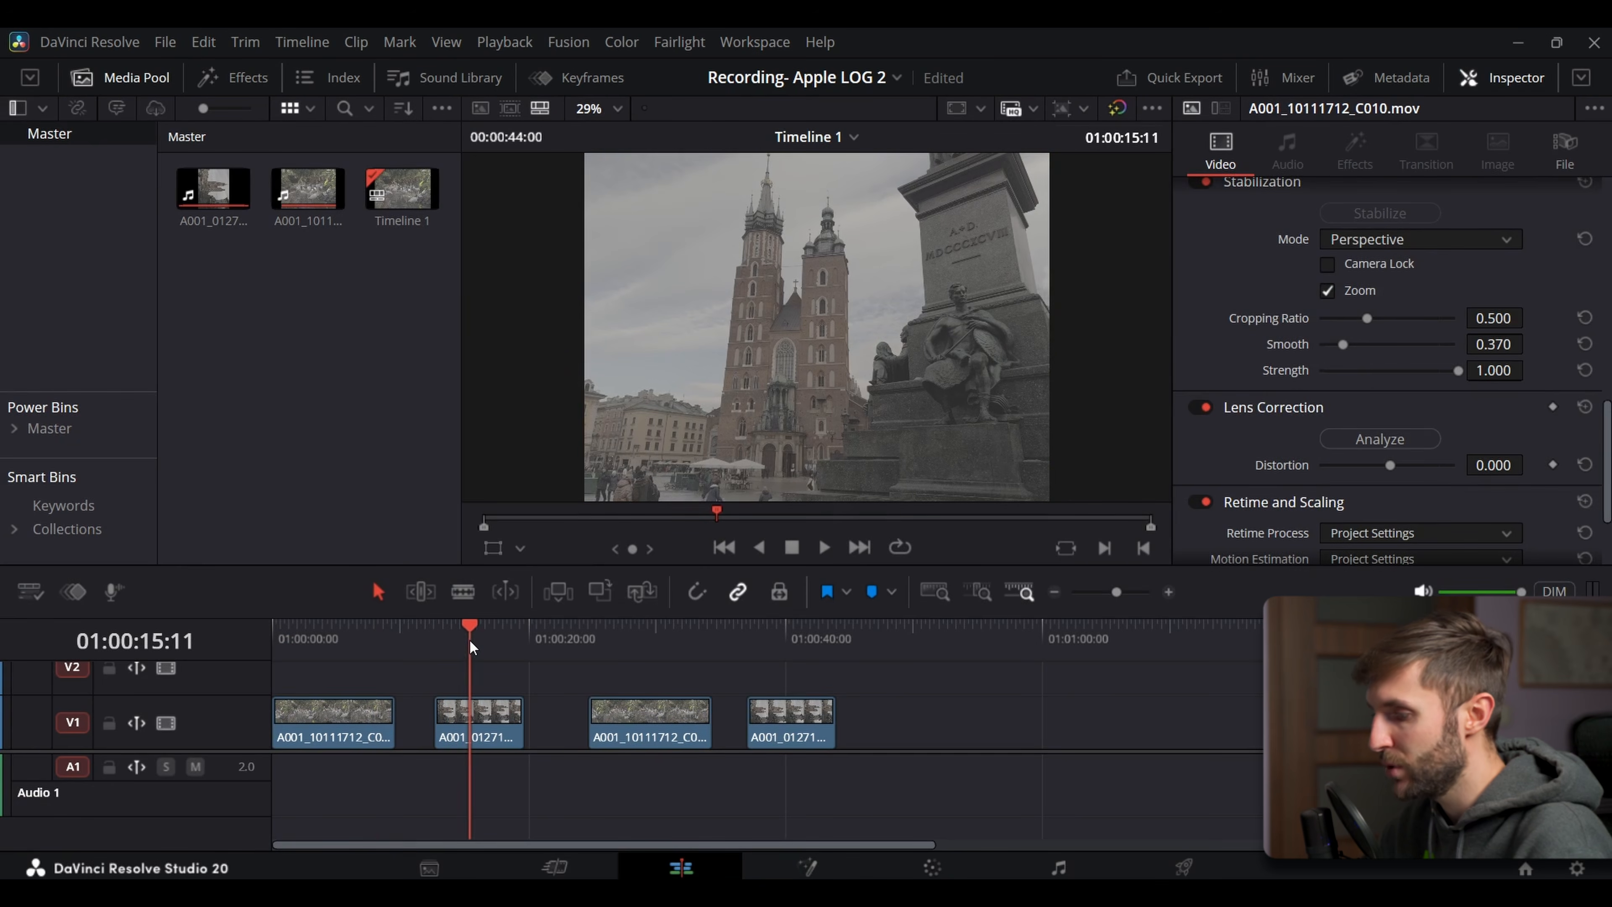
click(931, 867)
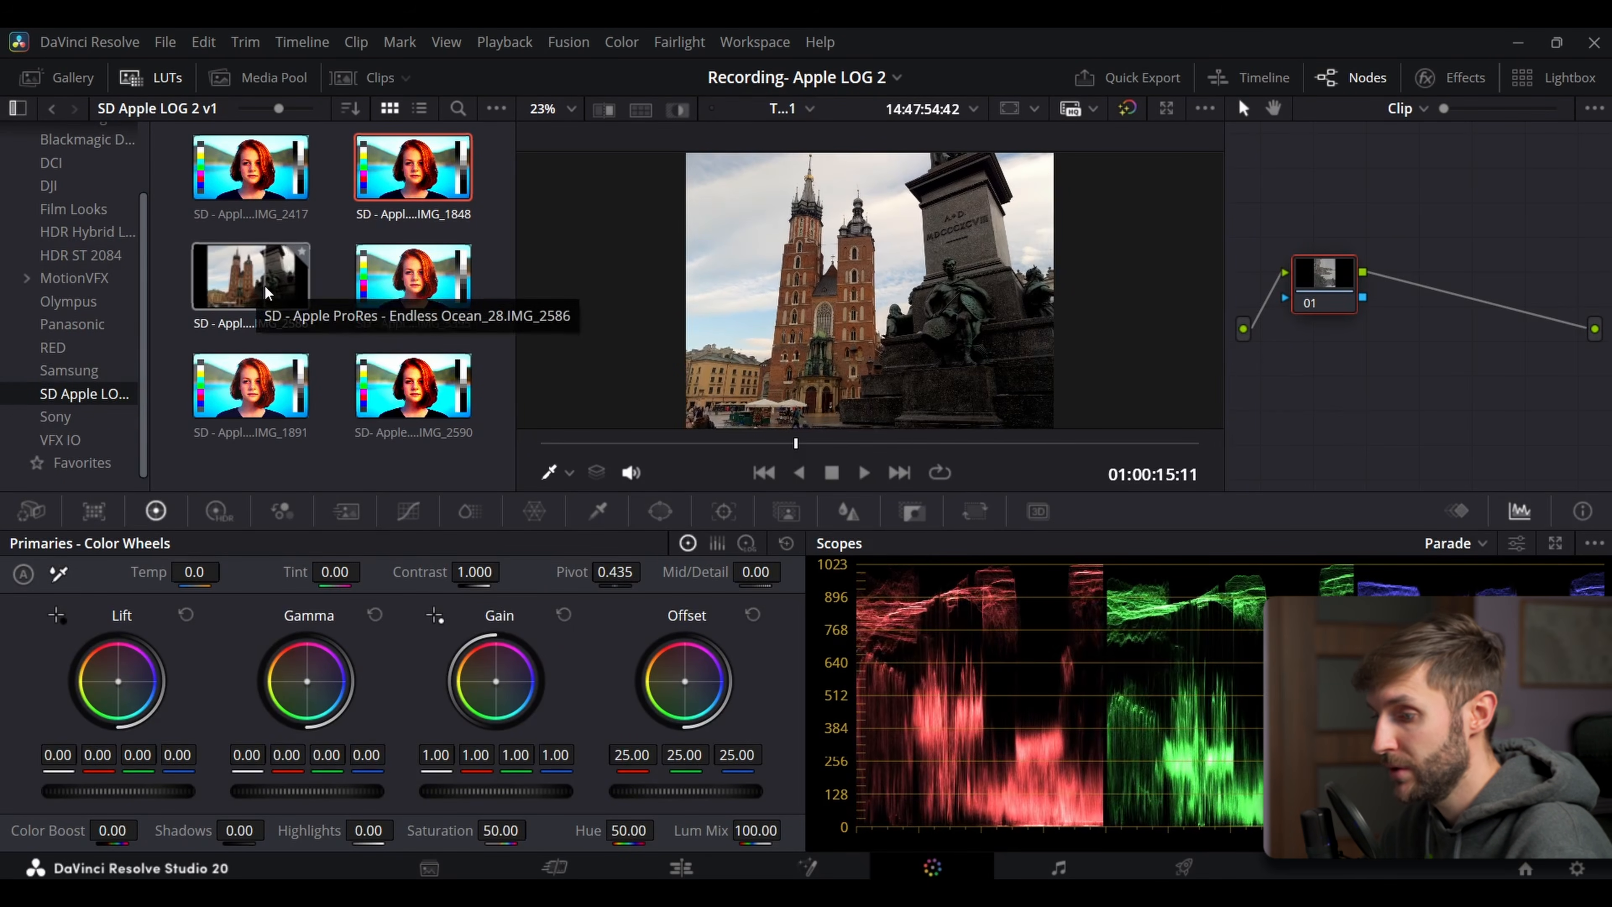
drag(254, 282, 1325, 266)
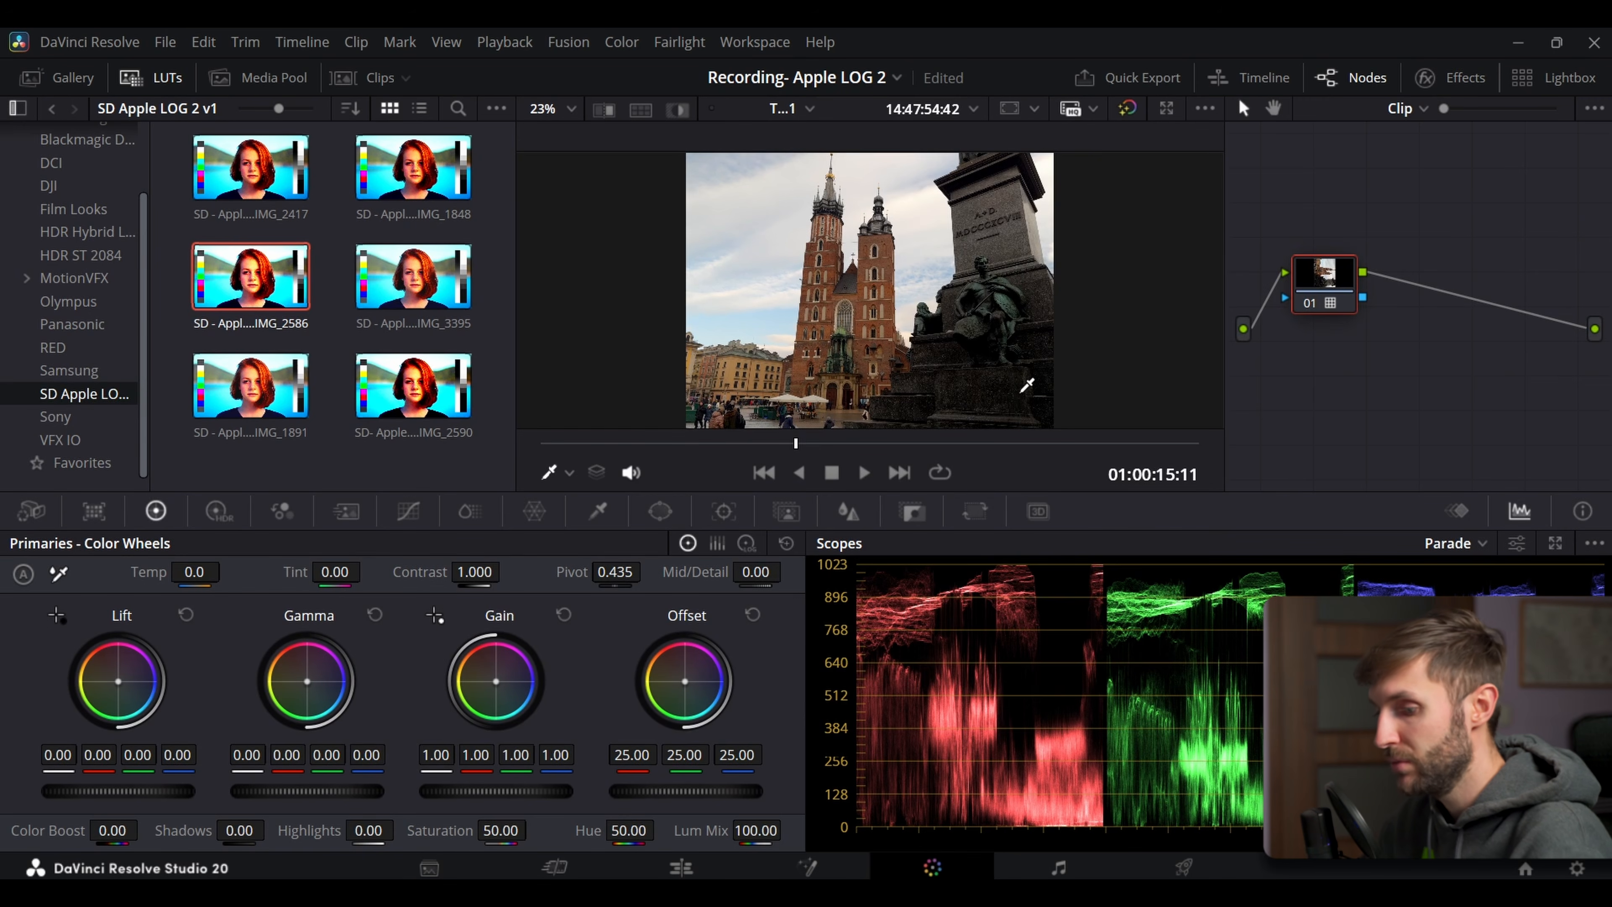
Try balancing the church clip on node 01 with Shadows at 40.50 and Highlights at -34.50
drag(233, 830, 276, 829)
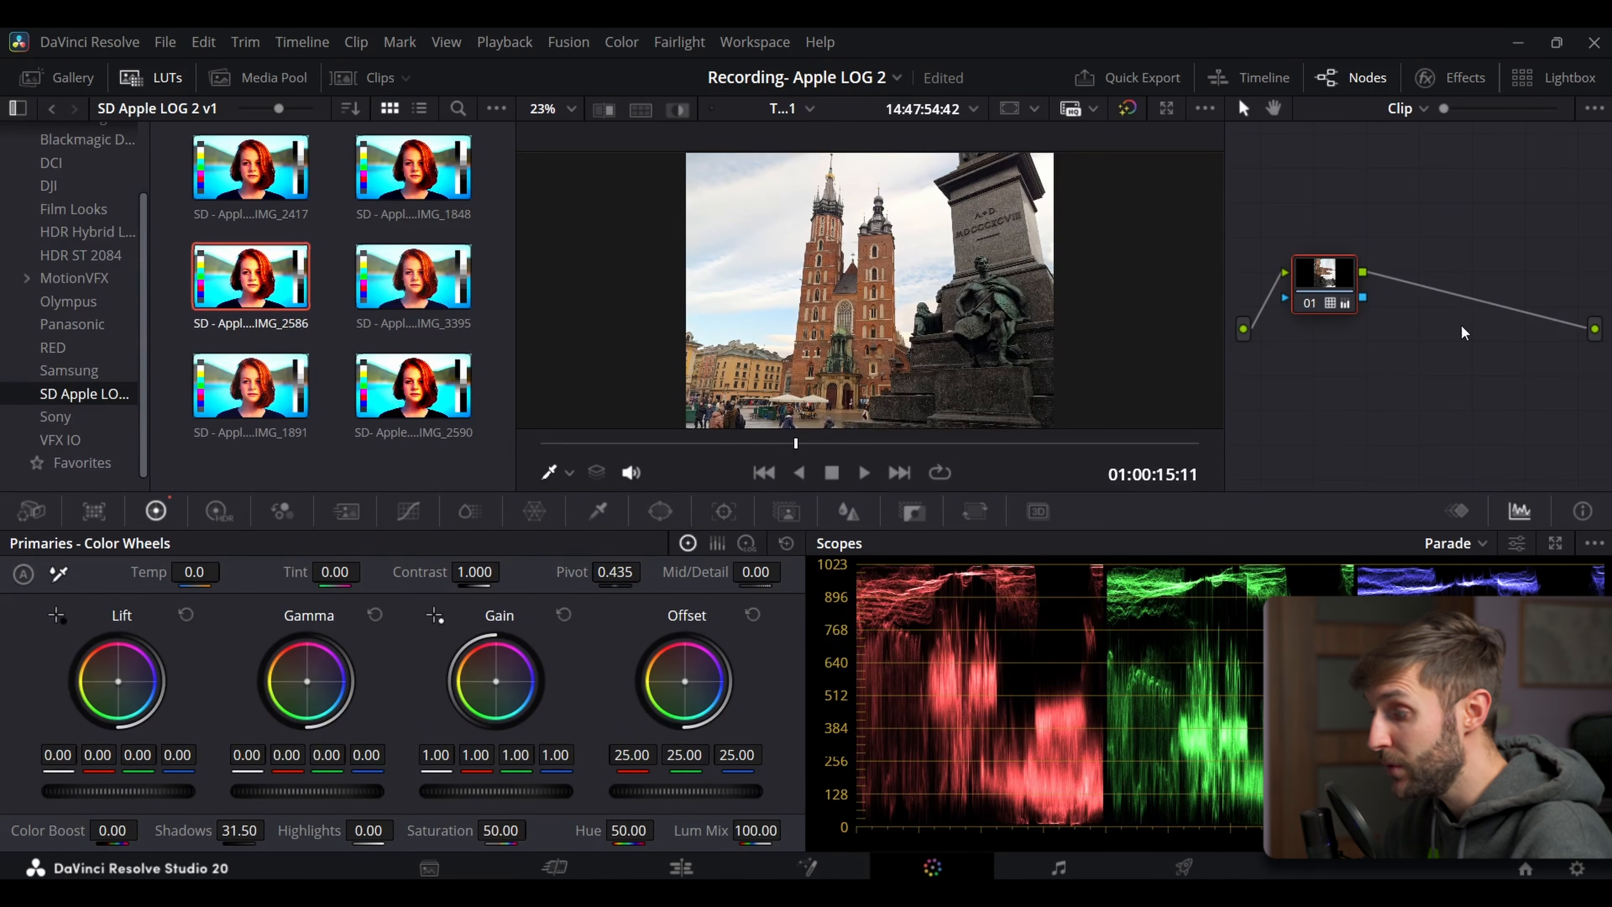
drag(400, 830, 396, 830)
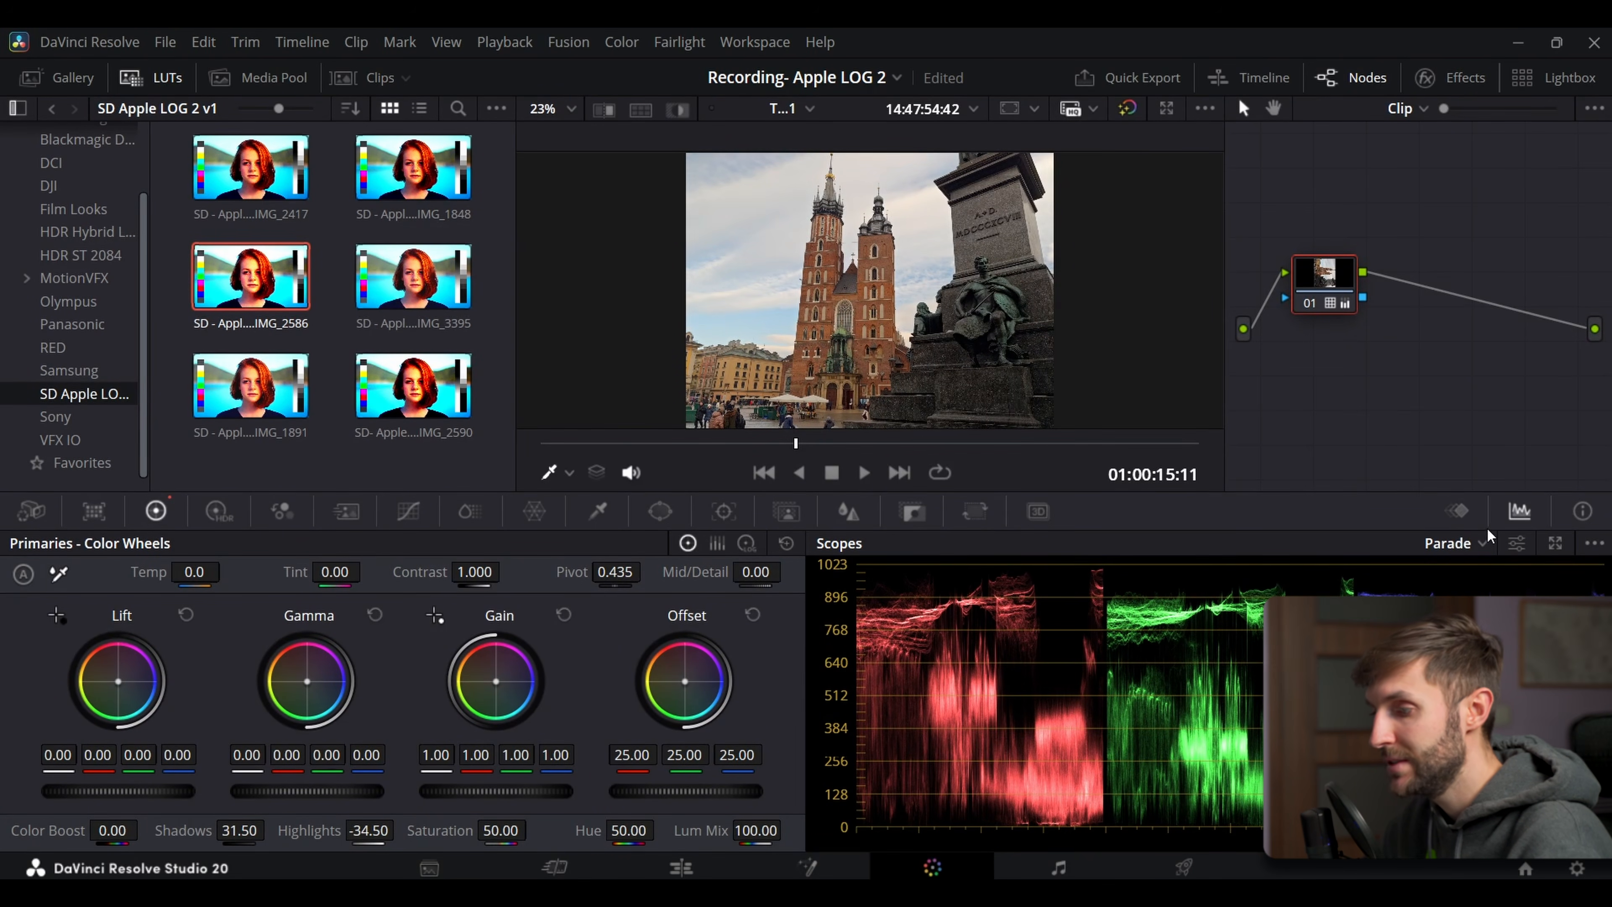
drag(236, 825, 239, 826)
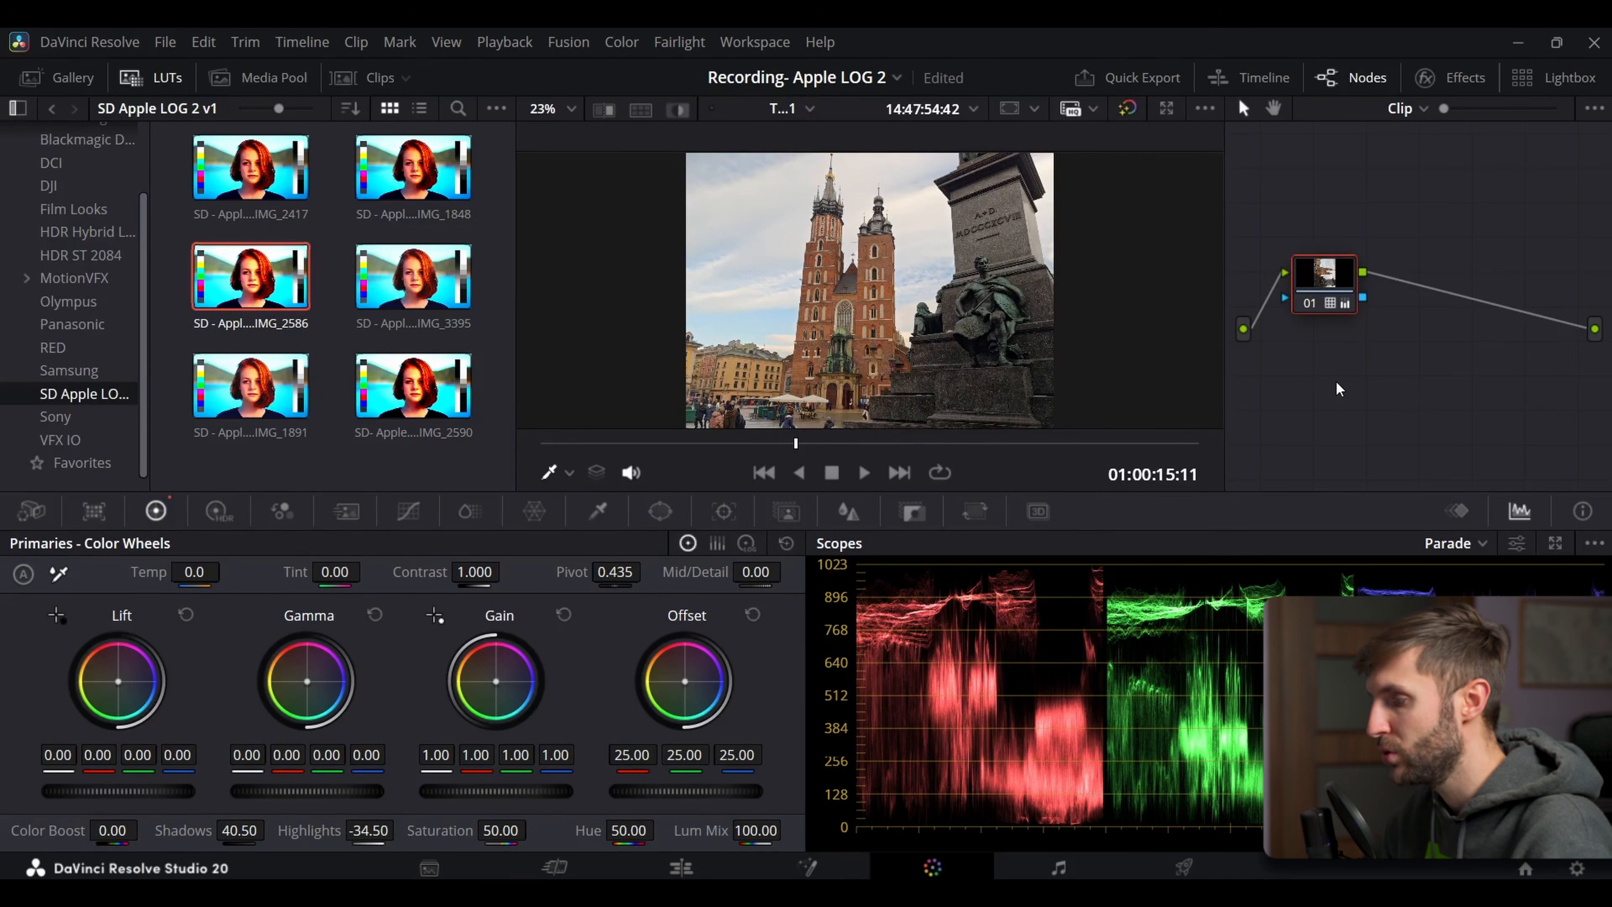
Reset the church clip's node 01 grade and reapply the Endless Ocean_28.IMG_2586 LUT to it
key(shift+Home)
drag(240, 279, 1325, 270)
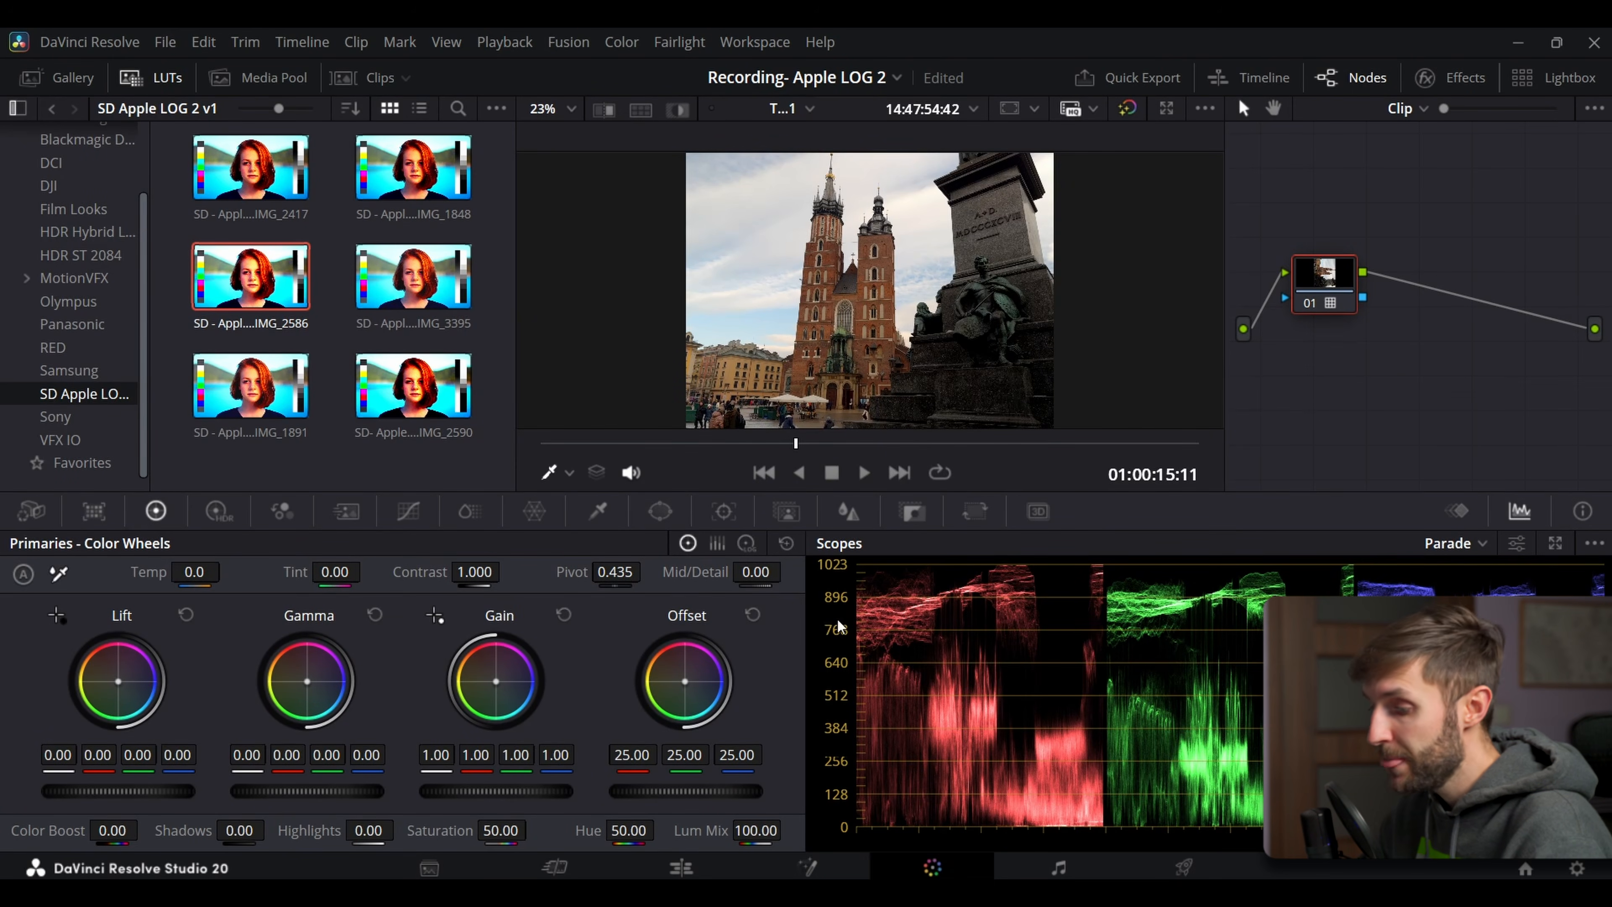
Add a second corrector node to the ungraded flamingo clip at 01:00:30:00 and wire it in series between node 01 and the output
click(681, 867)
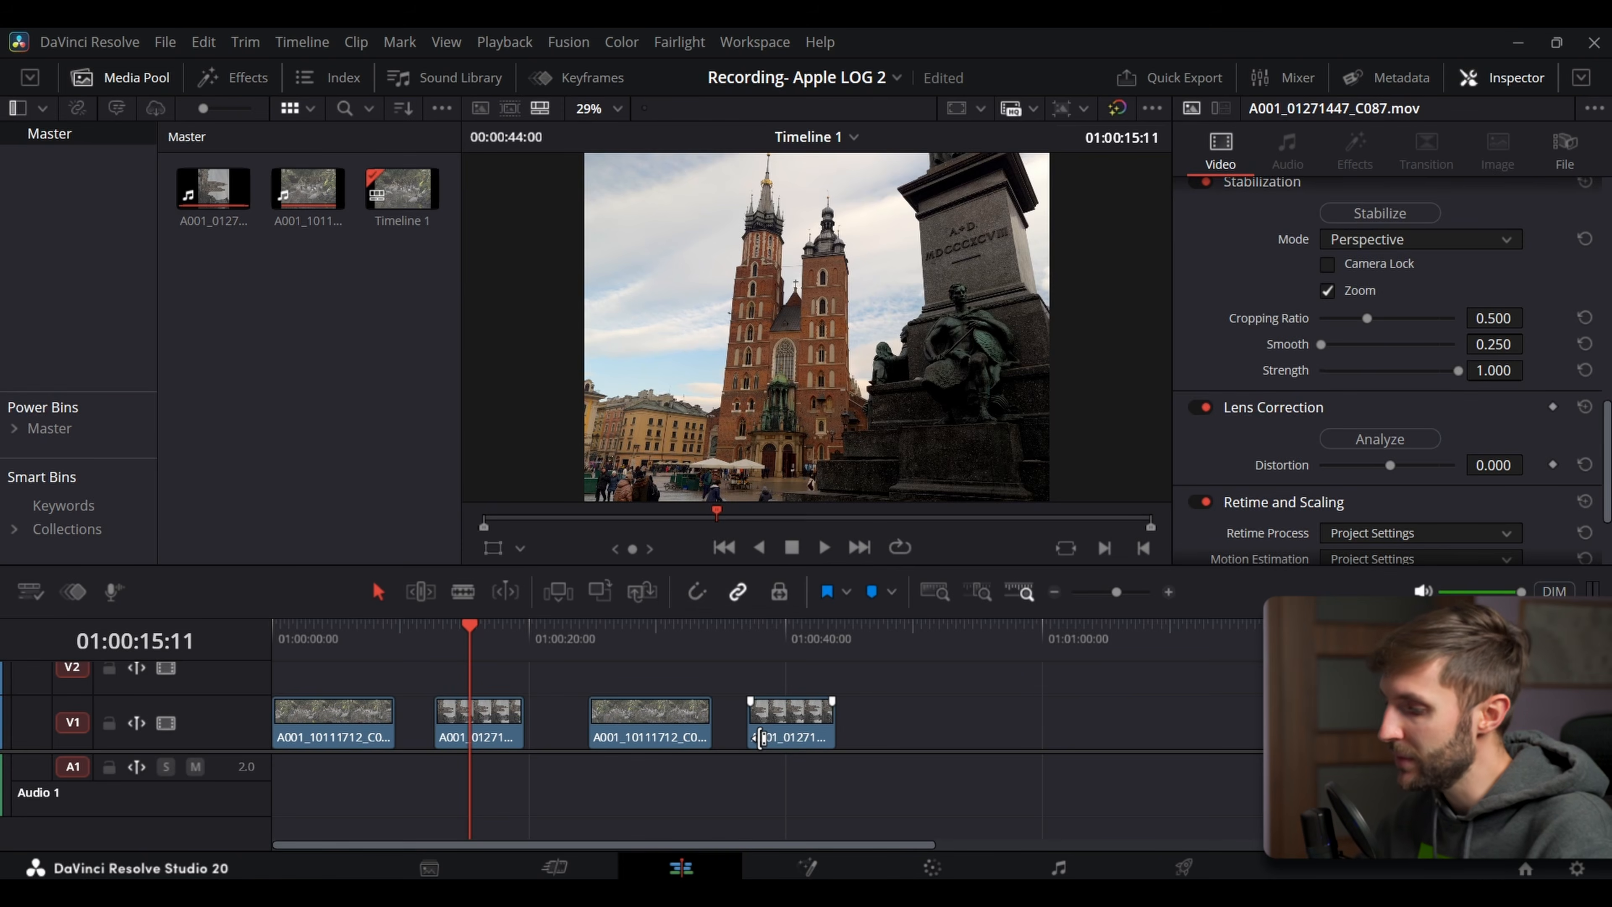
click(658, 644)
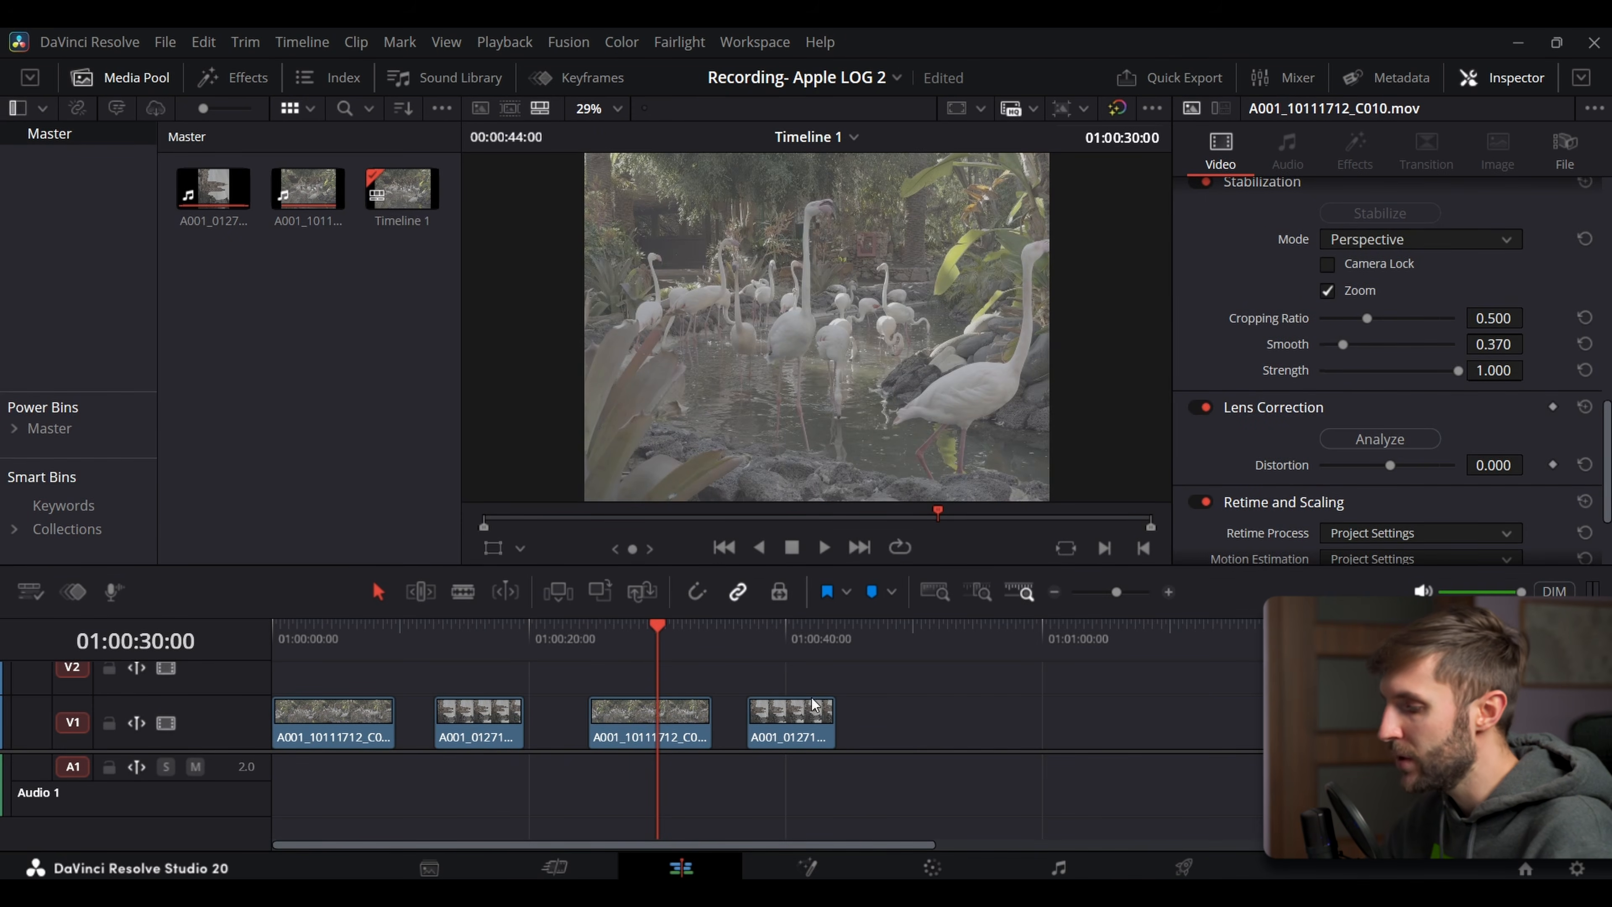
click(933, 867)
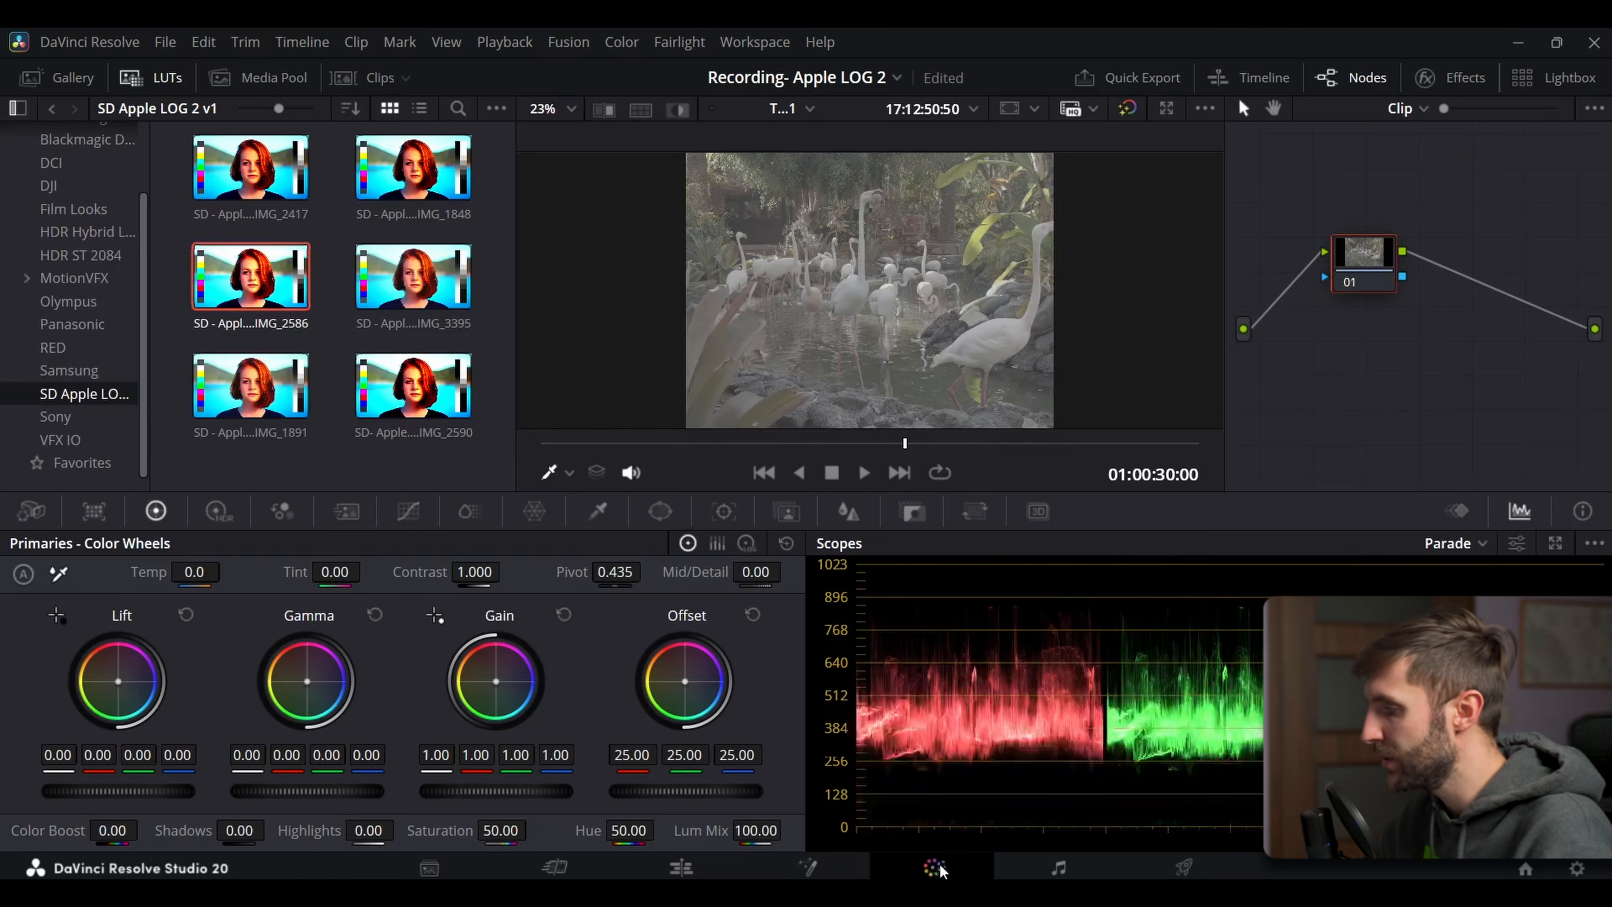
right_click(1429, 363)
mouse_move(1439, 417)
click(1281, 515)
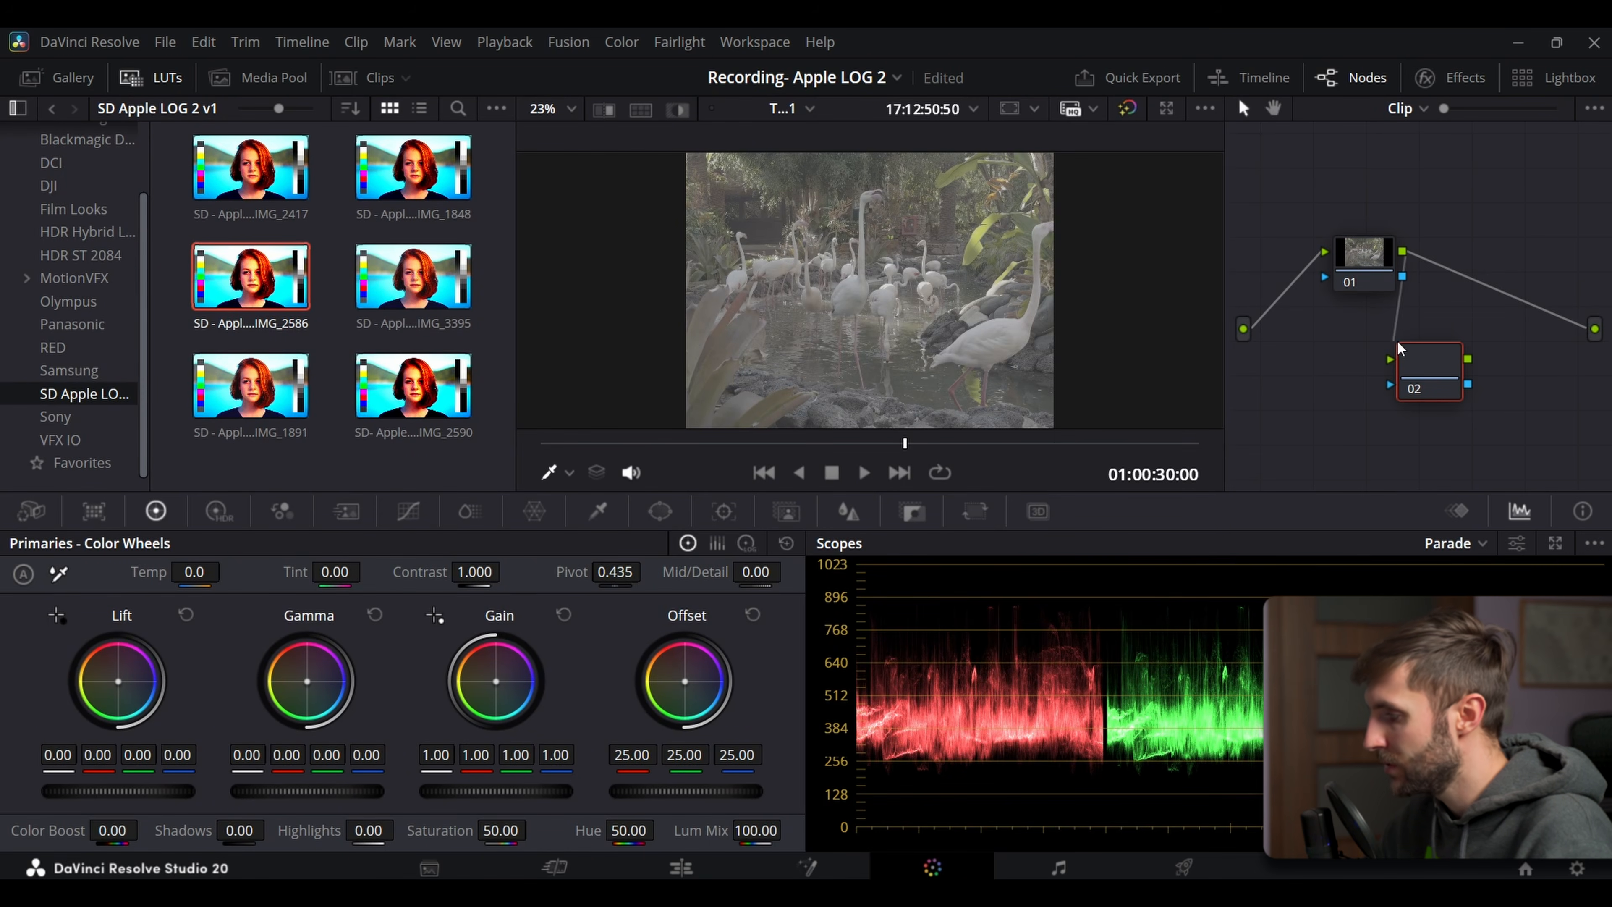
mouse_move(1467, 359)
mouse_down()
mouse_move(1547, 324)
mouse_move(1594, 329)
mouse_move(1482, 340)
mouse_up()
drag(1360, 240, 1341, 237)
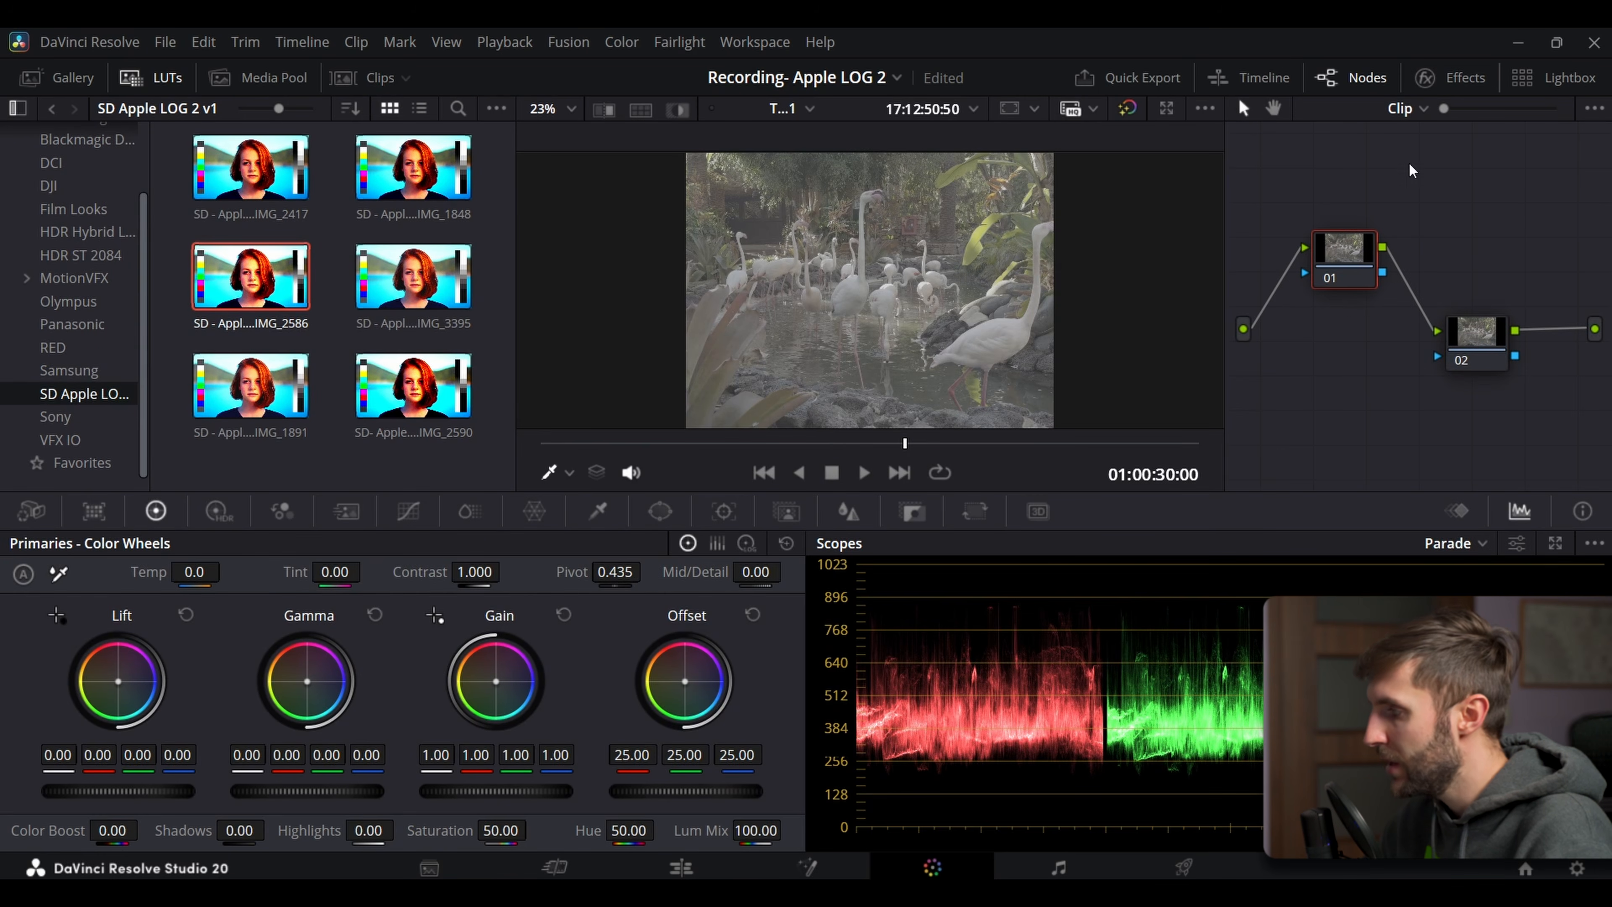
Search the effects library for "colo" and apply Color Space Transform to node 01
click(1451, 77)
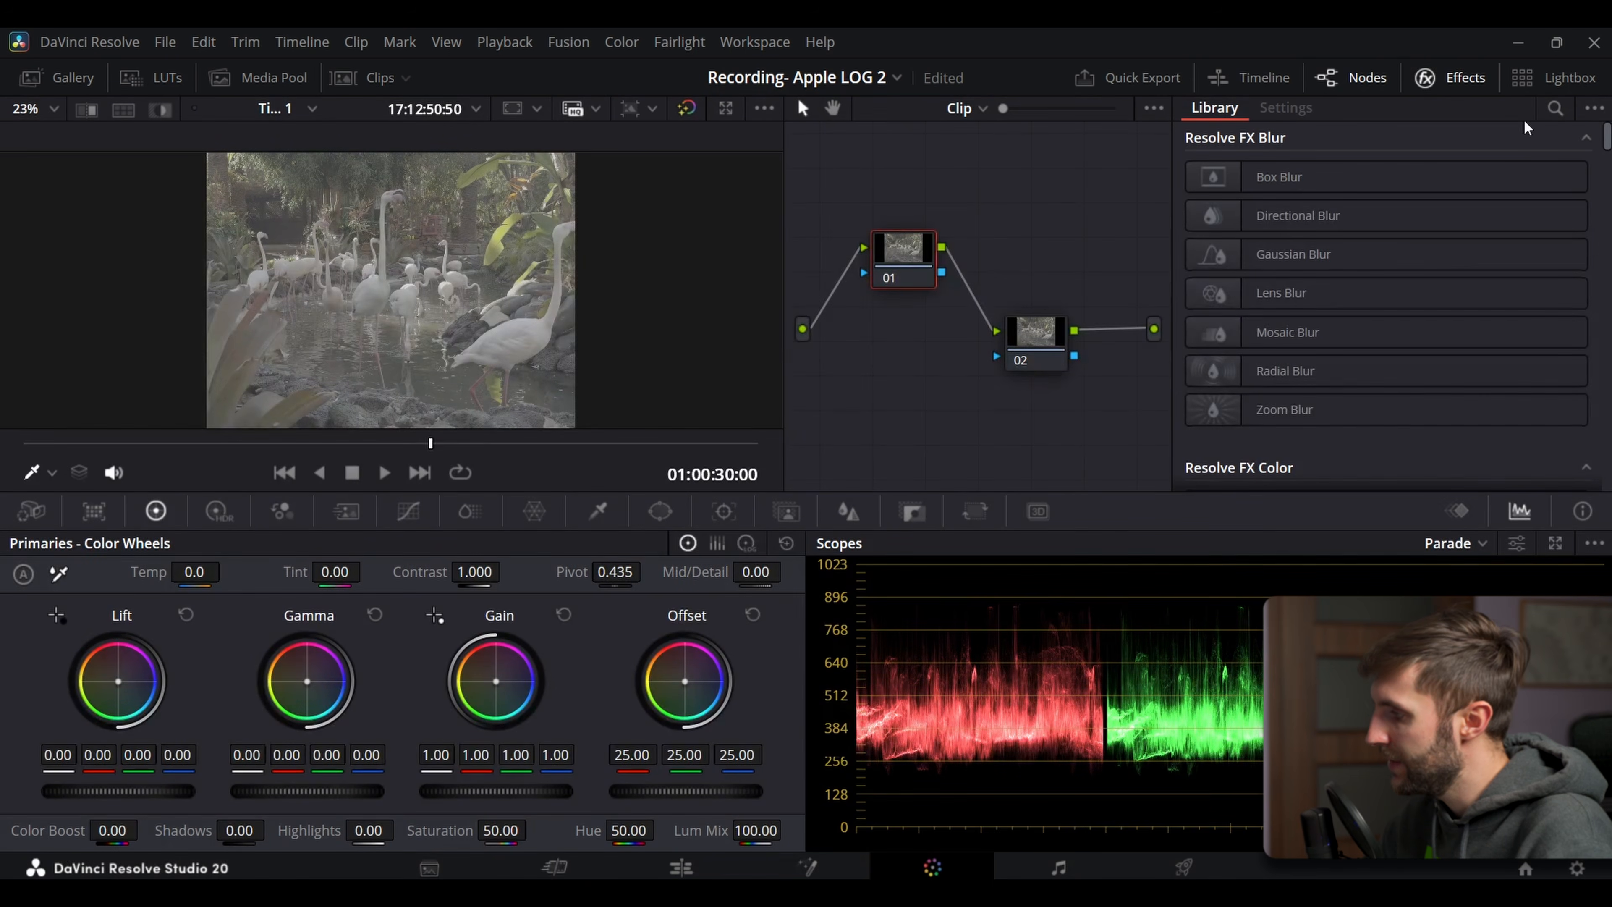
click(1548, 108)
text(colo)
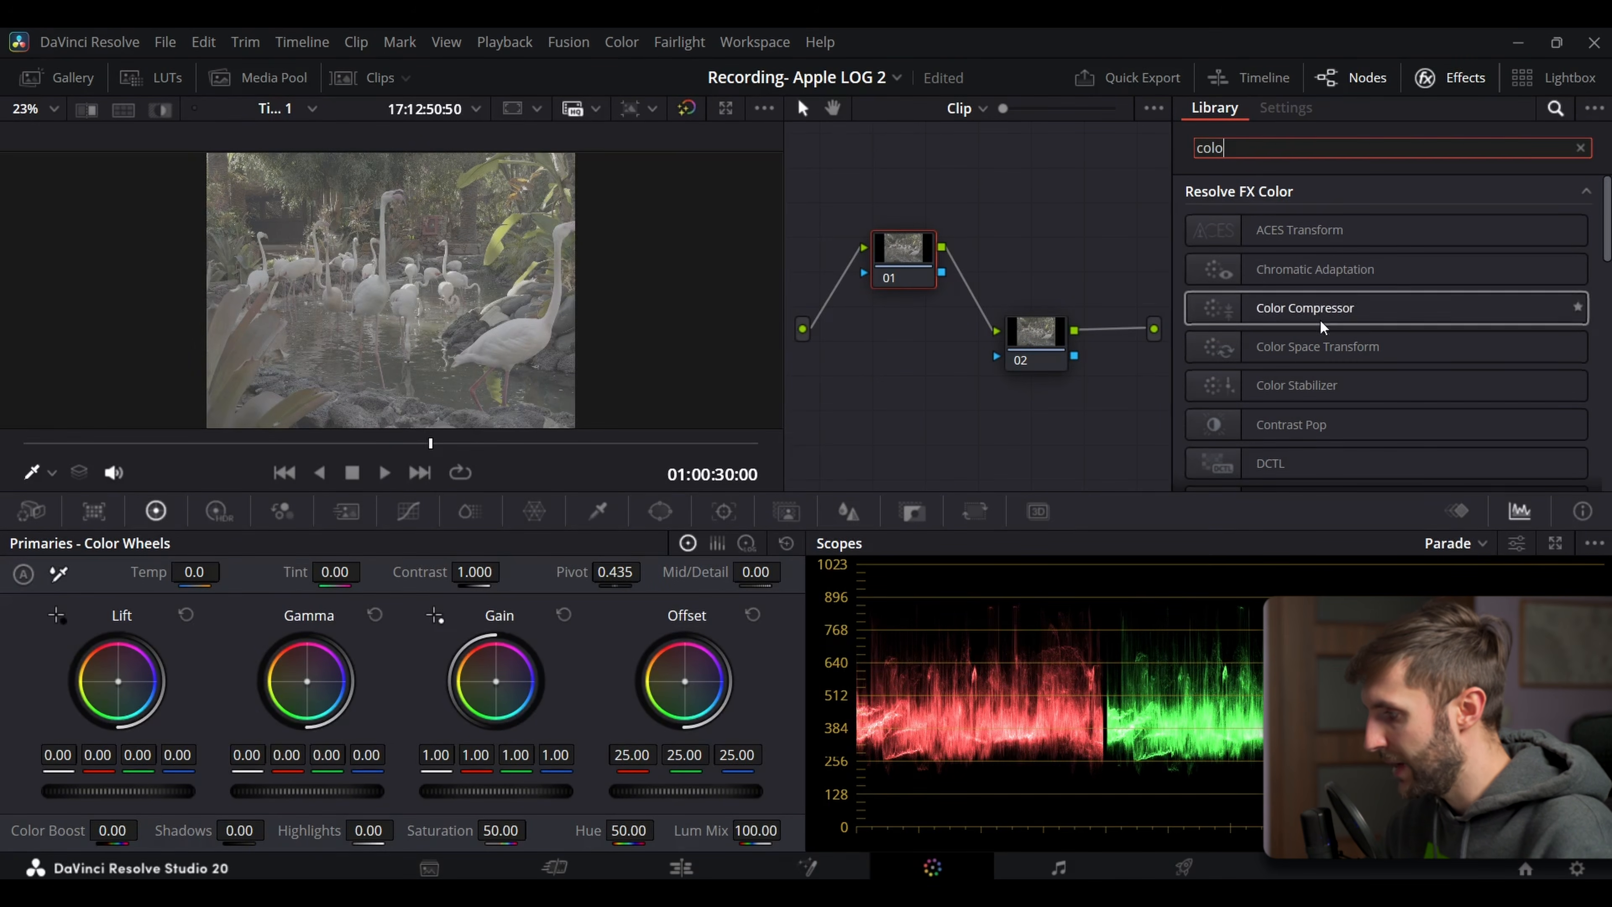
drag(1259, 346, 892, 247)
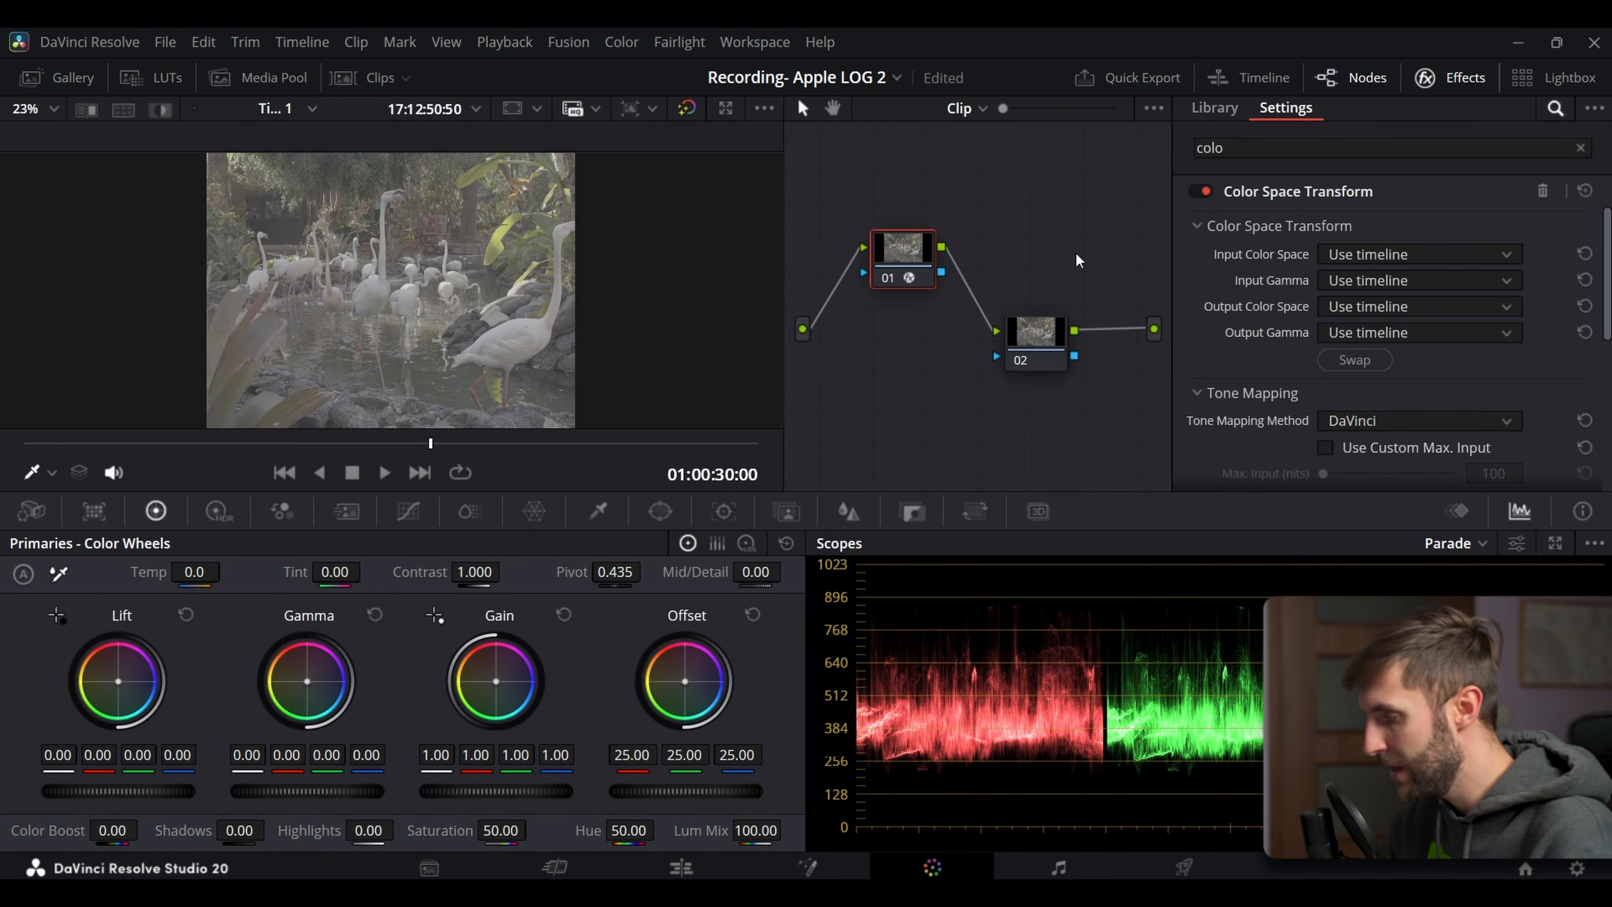
Set the transform's input color space to Apple Log 2 and its input gamma to Apple Log
click(1347, 260)
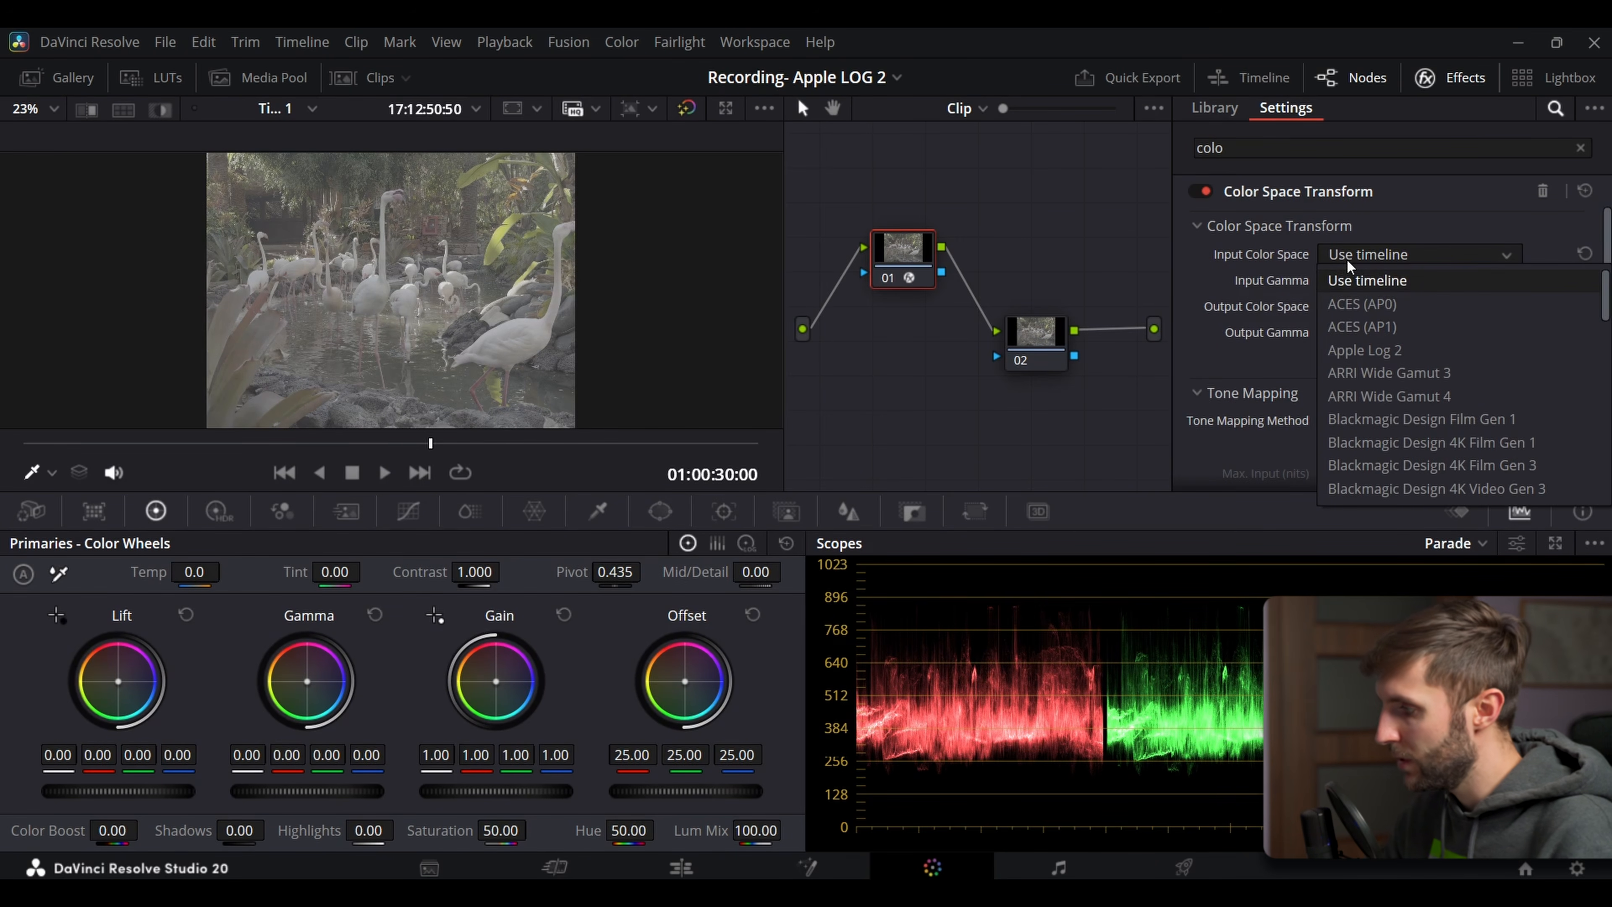
click(1399, 346)
click(1393, 280)
click(1371, 371)
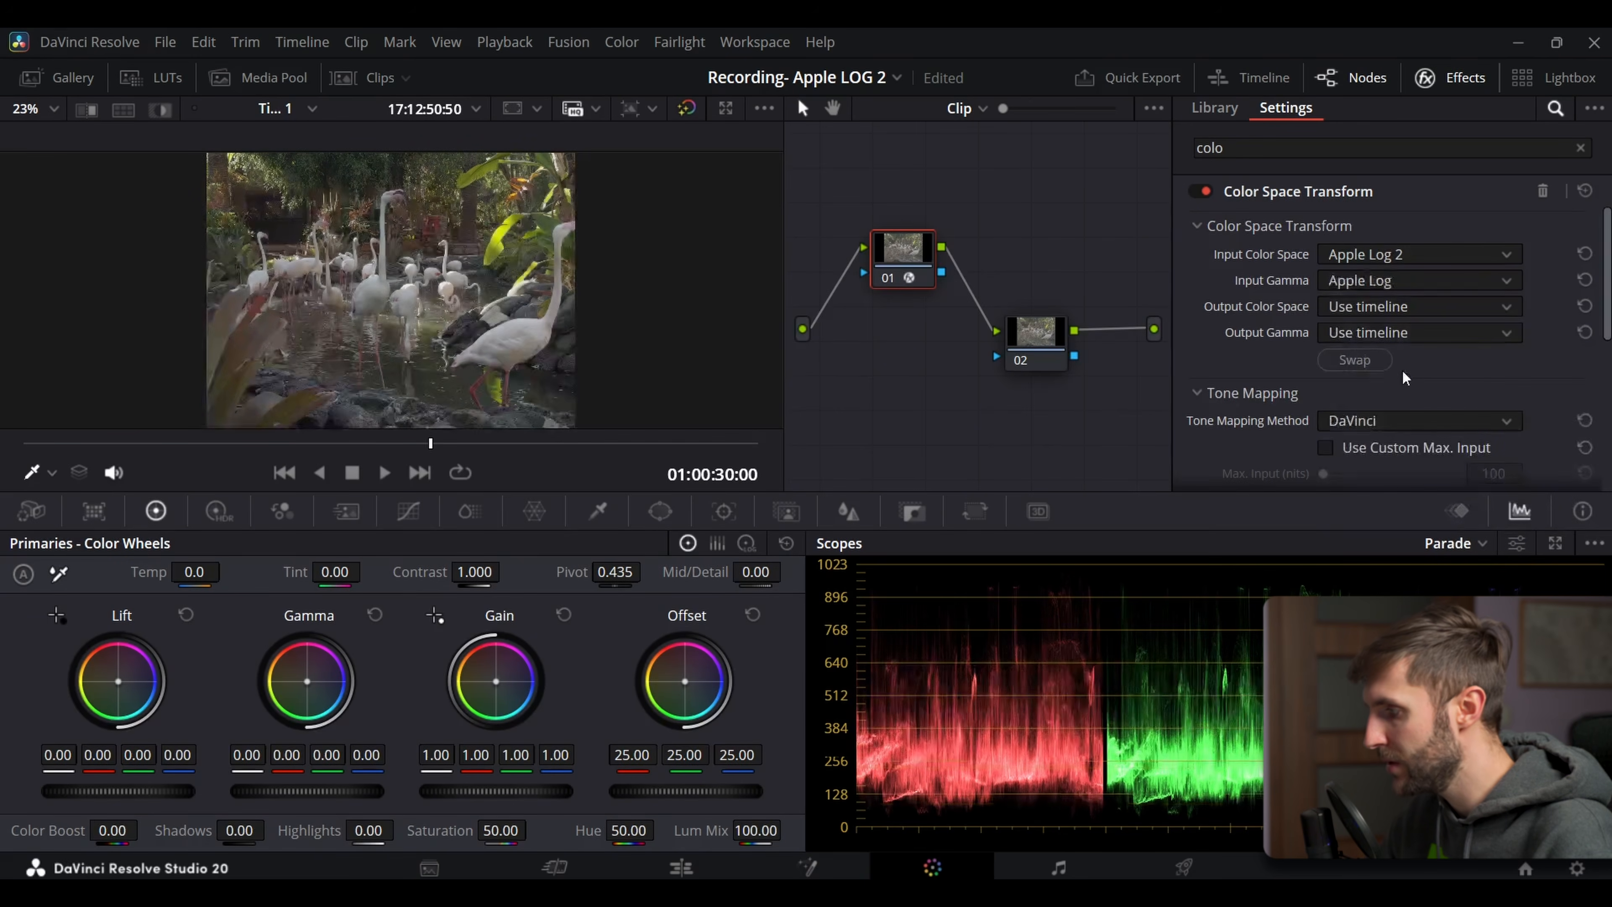
Set the transform's output color space and output gamma to Rec.709, and compare the image with node 01 off and on
click(1356, 312)
scroll(1357, 310, down, 5)
click(1369, 540)
click(1362, 334)
scroll(1361, 476, down, 5)
click(1359, 567)
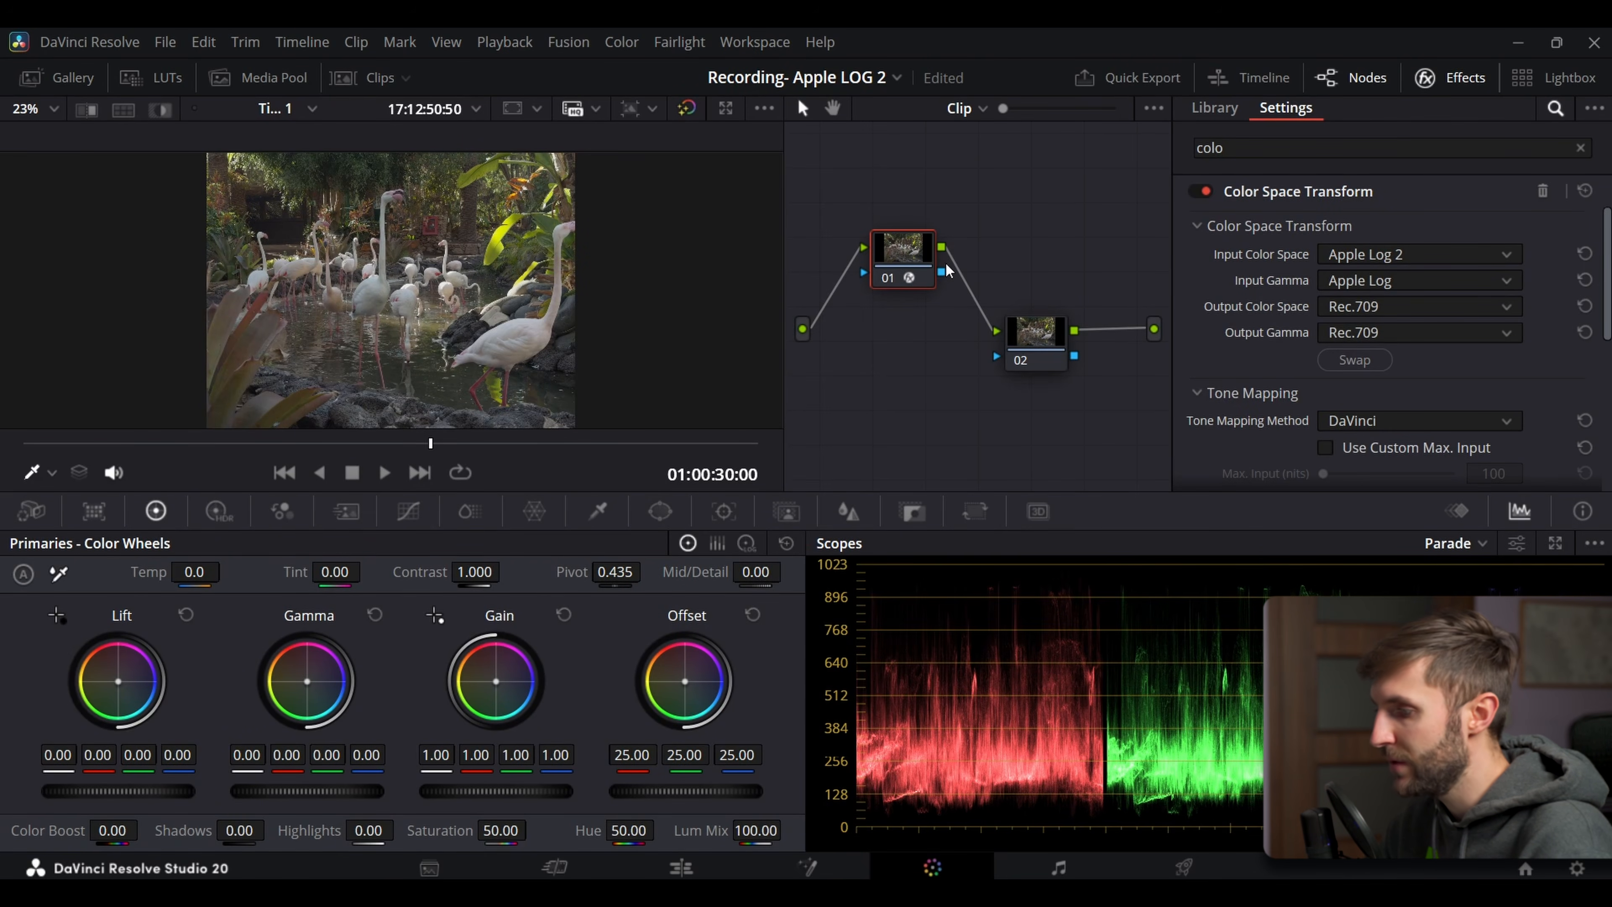
click(889, 275)
click(889, 275)
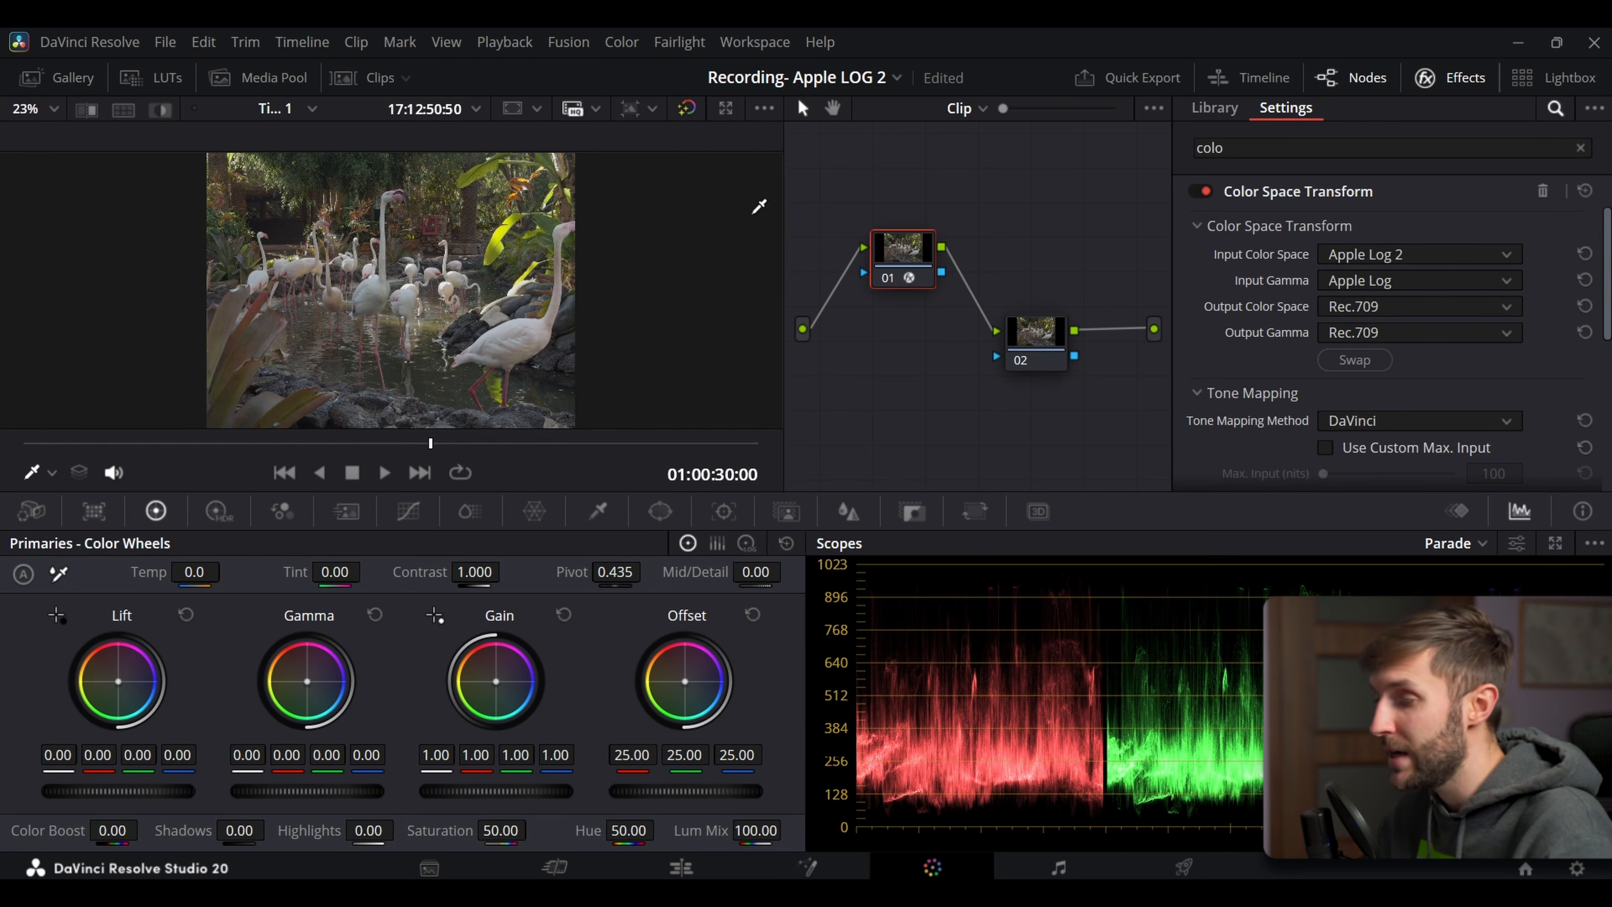
Hide the effects library and set the Saturation of node 02 to 70
click(1424, 78)
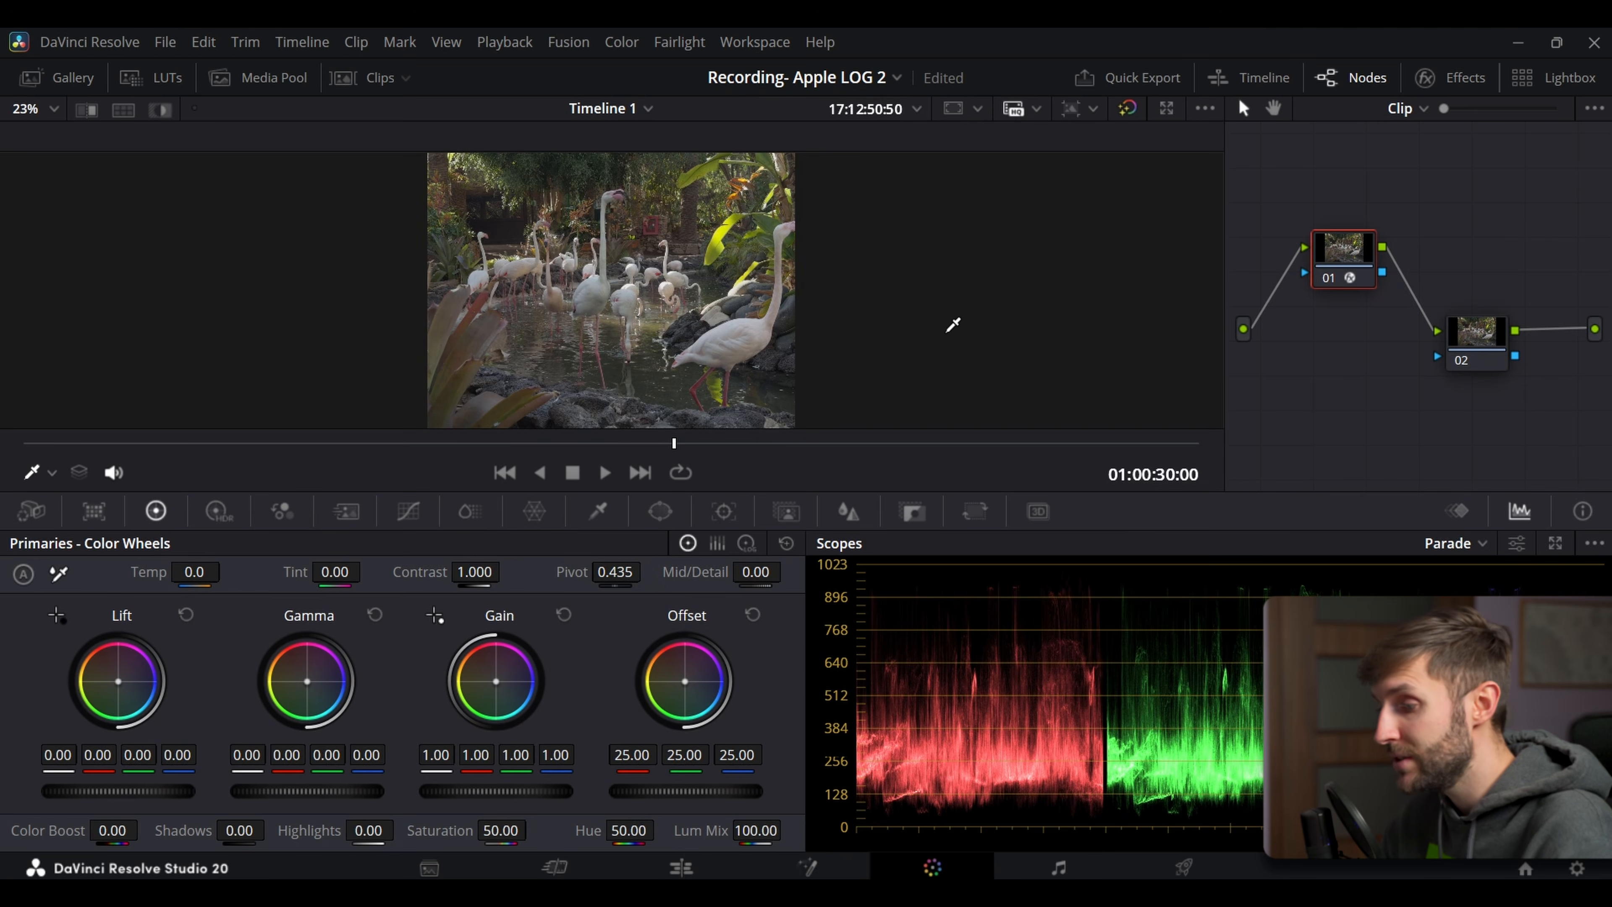
click(1488, 336)
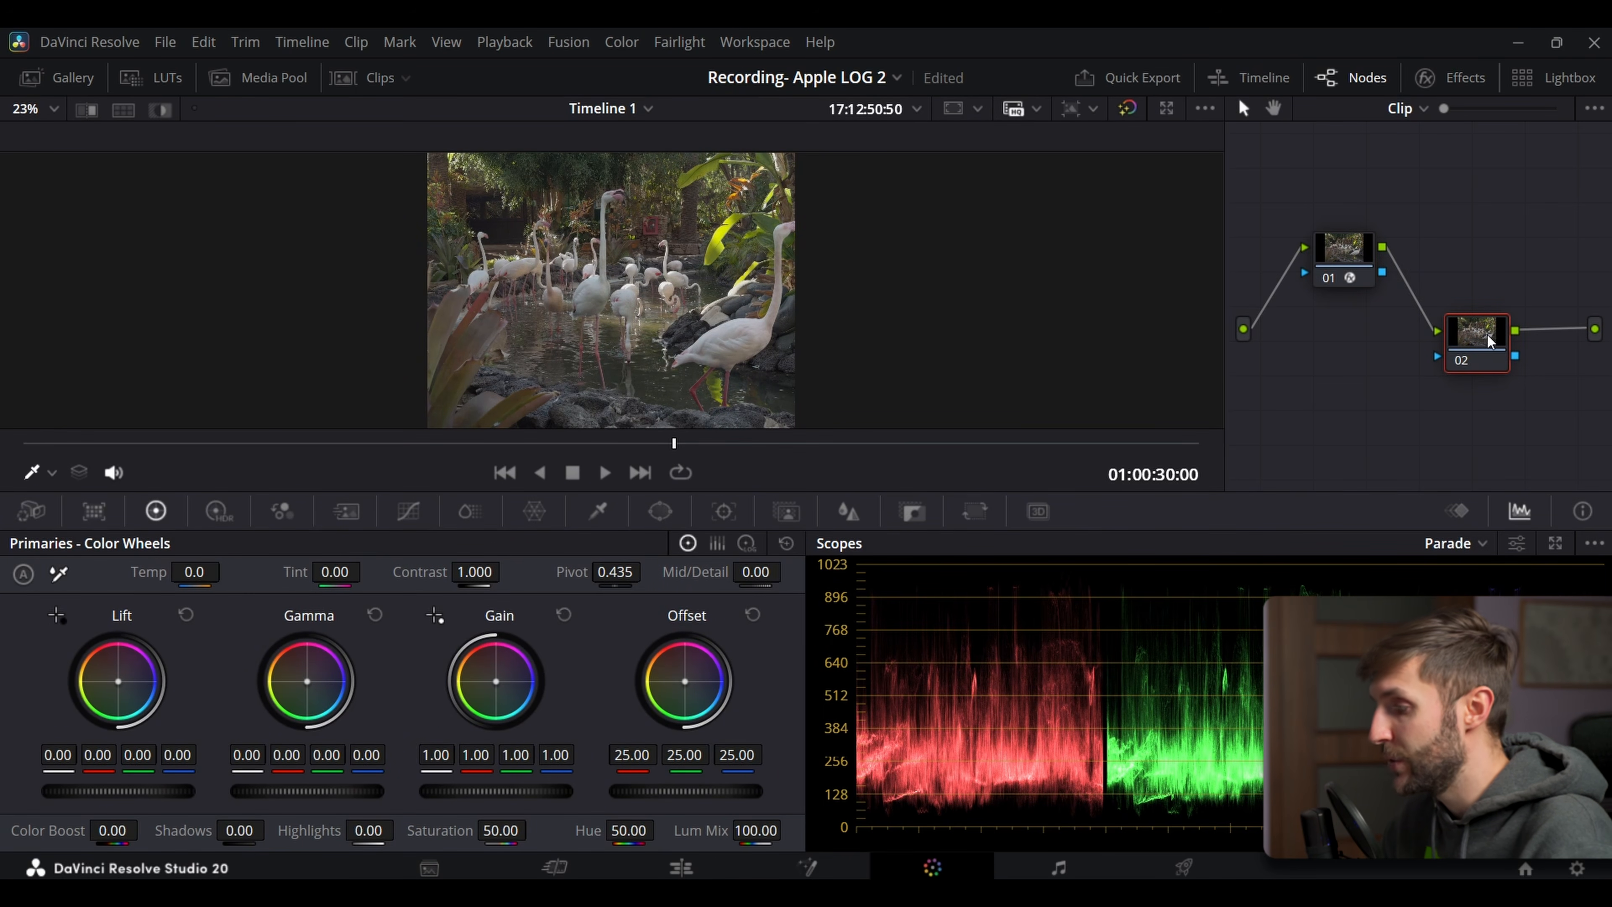
double_click(504, 830)
text(70)
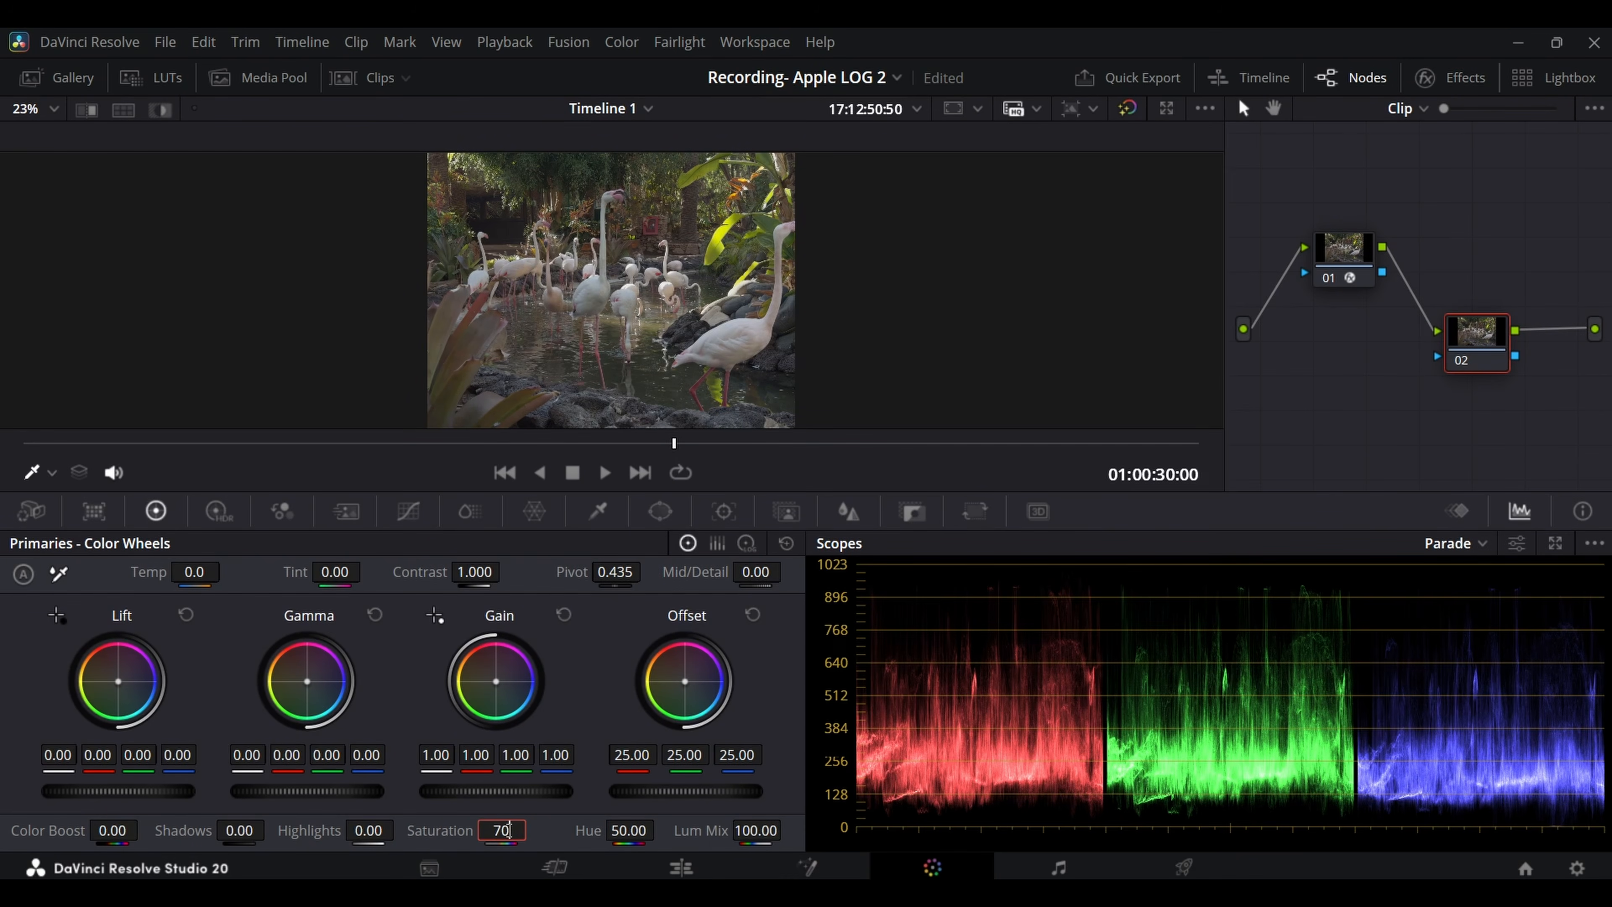
key(Return)
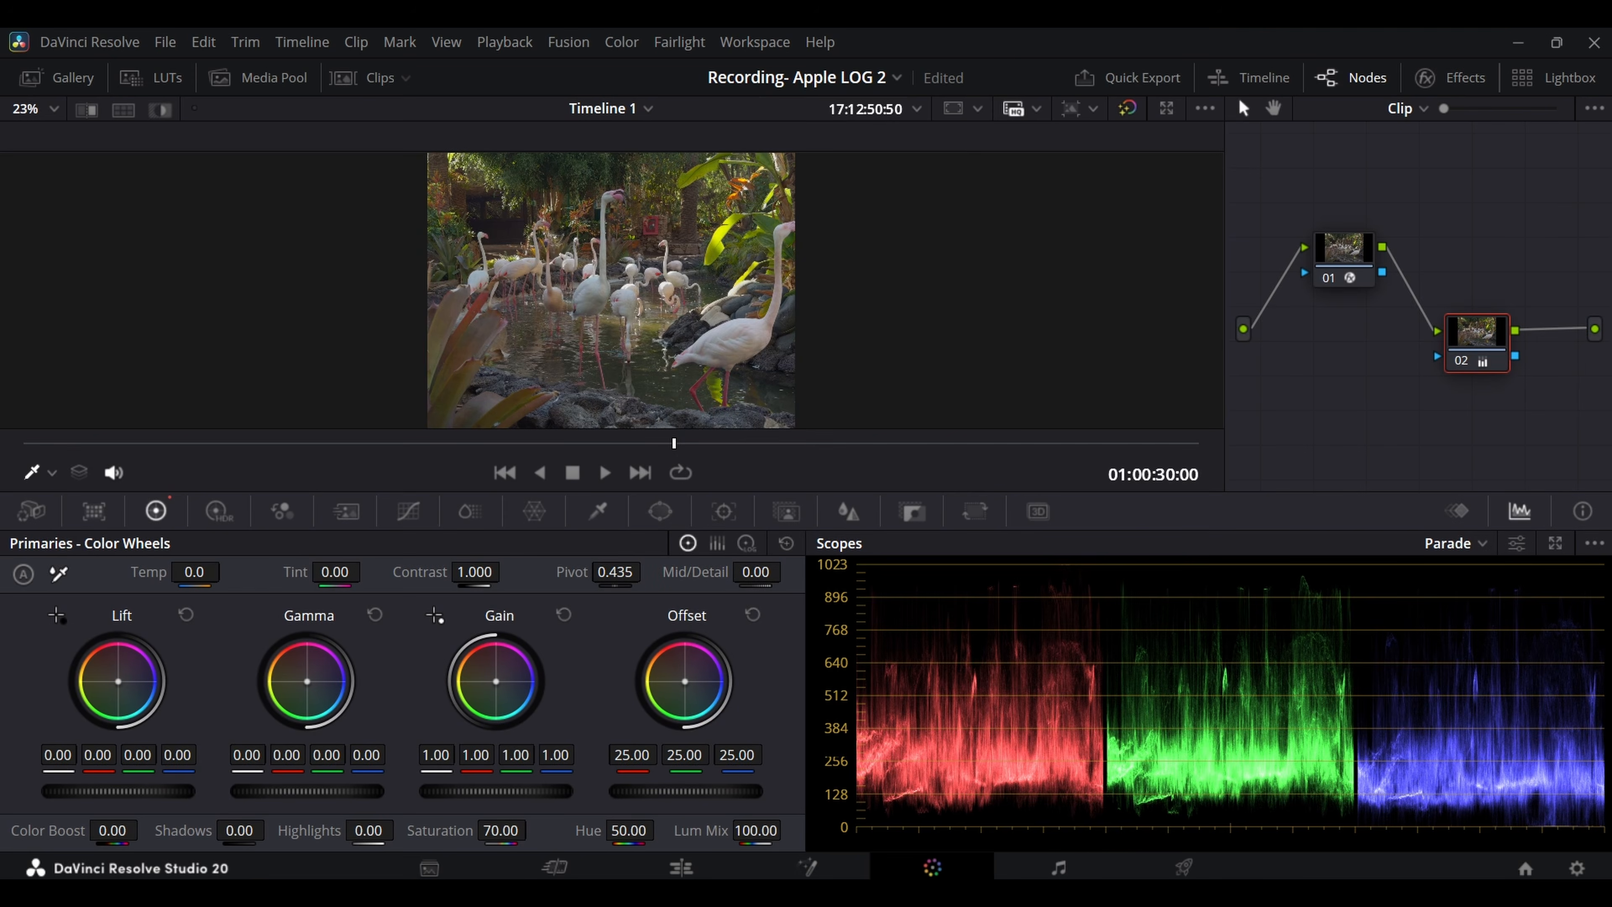
Adjust the master primaries on node 02 to Gain 1.06, Lift -0.03 and Gamma 0.03
drag(496, 791, 511, 791)
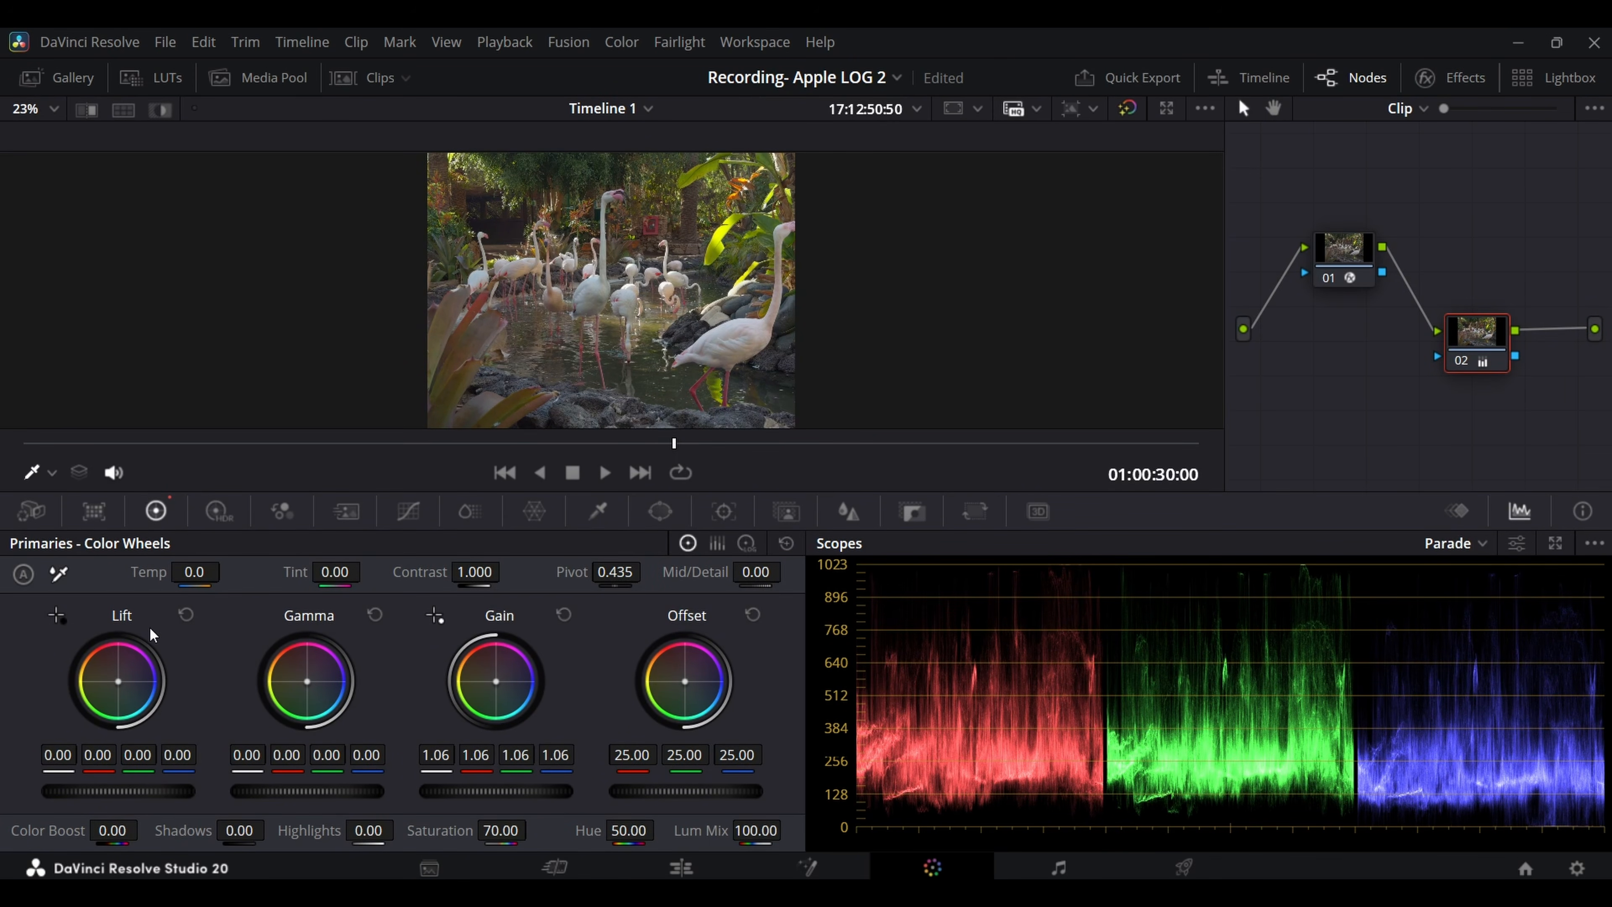
drag(170, 797, 152, 797)
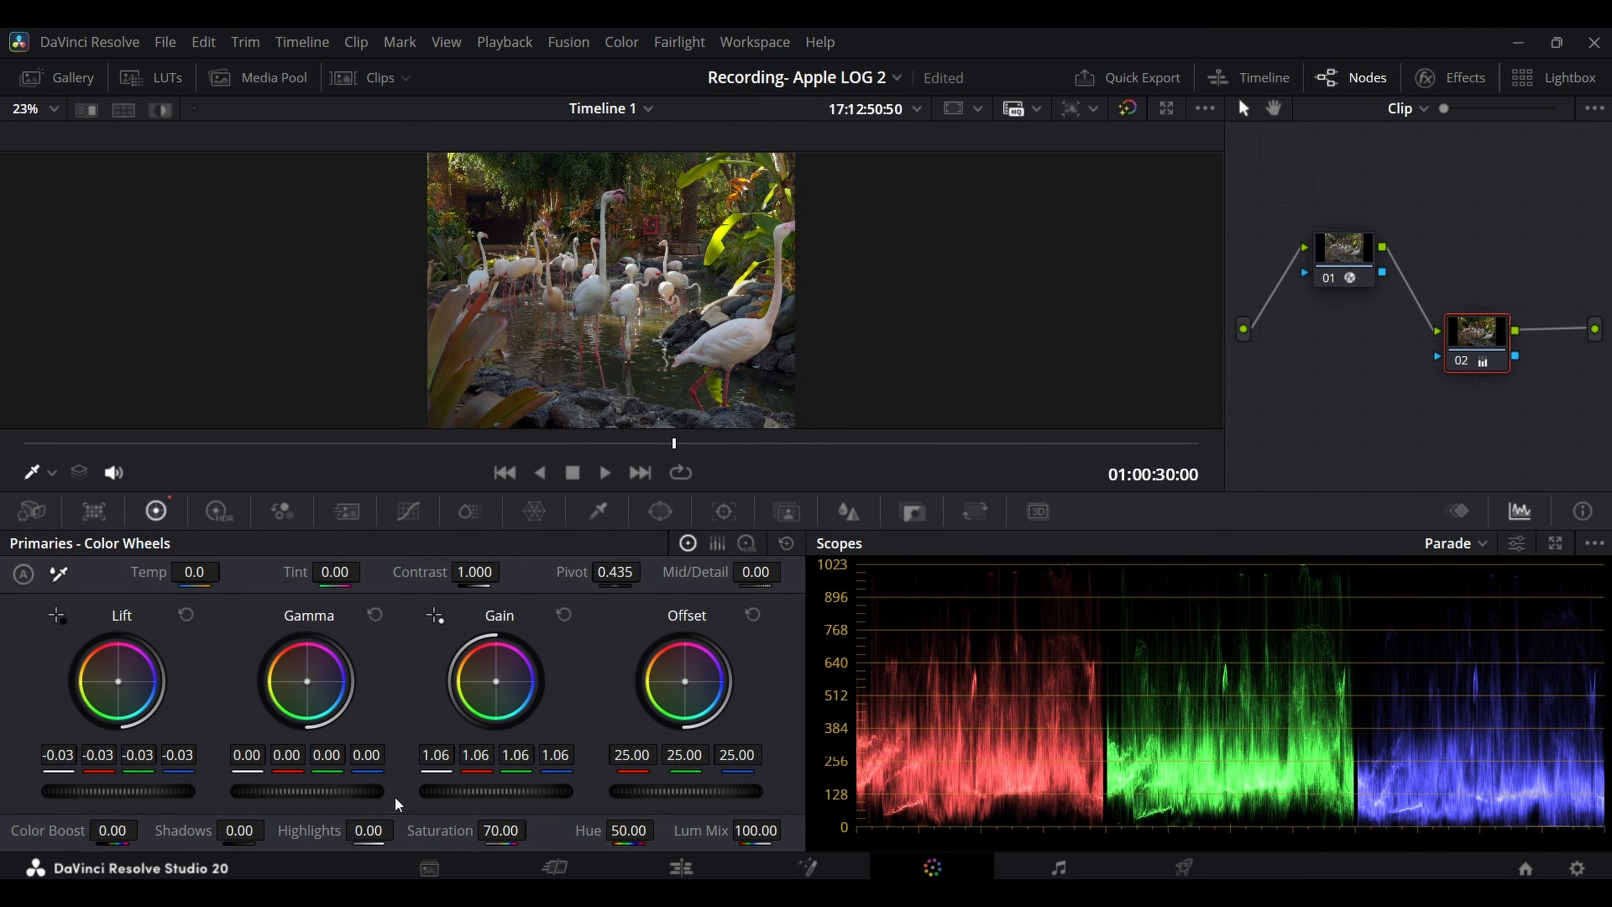
drag(307, 791, 323, 791)
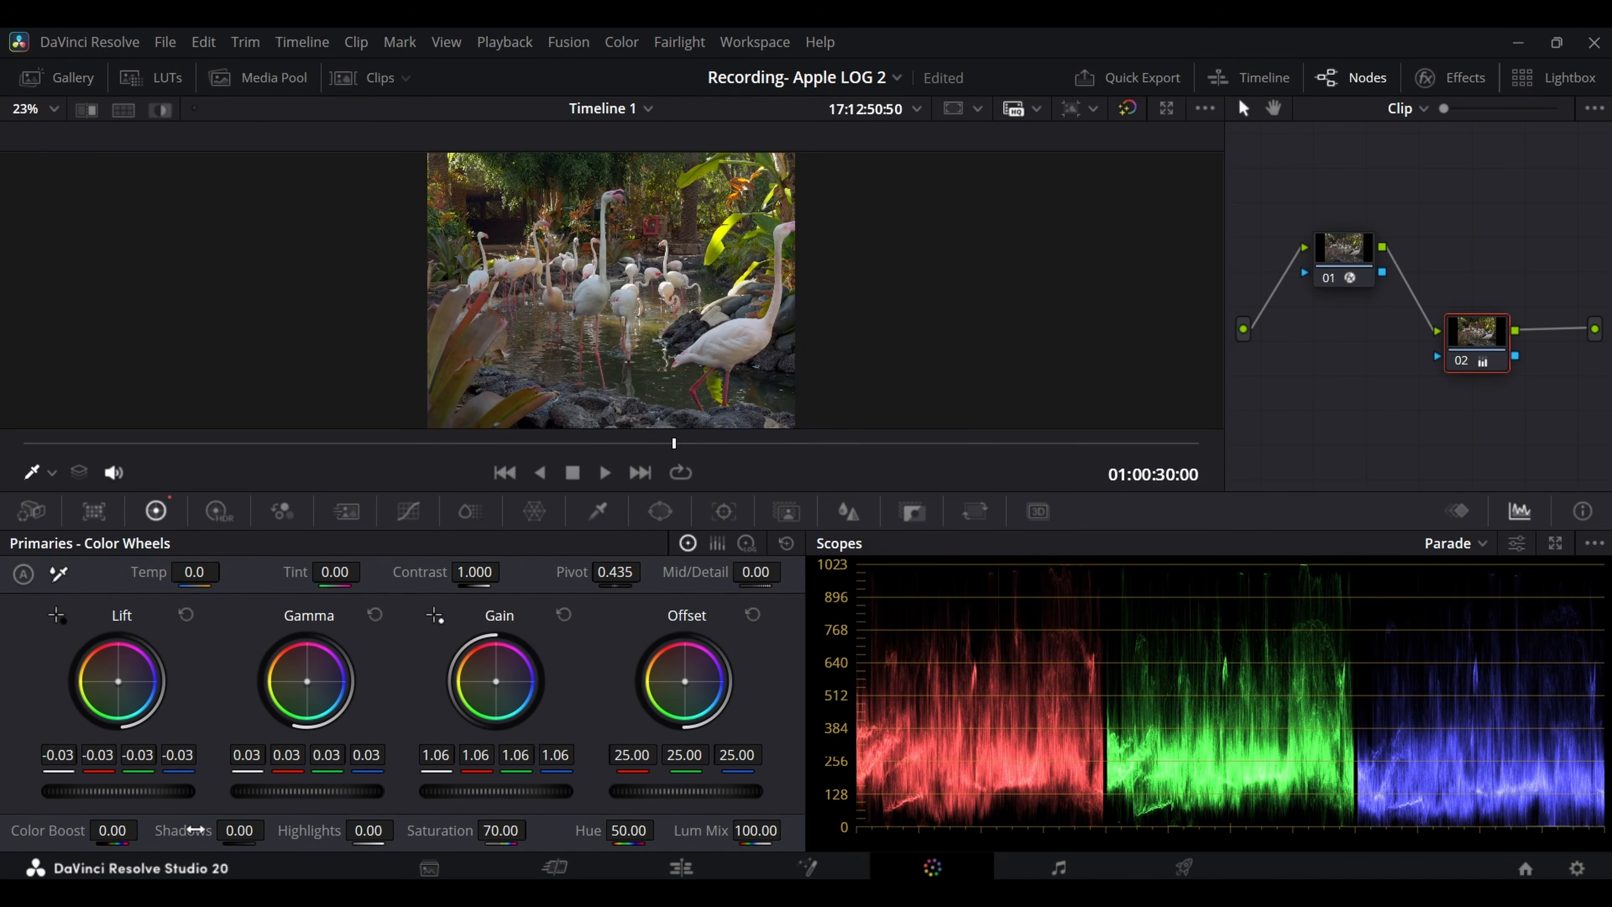
Lower node 02's Shadows to -10.00 and Highlights to -2.50, and fine-tune its Gamma to 0.04
drag(243, 828, 218, 828)
drag(368, 830, 361, 830)
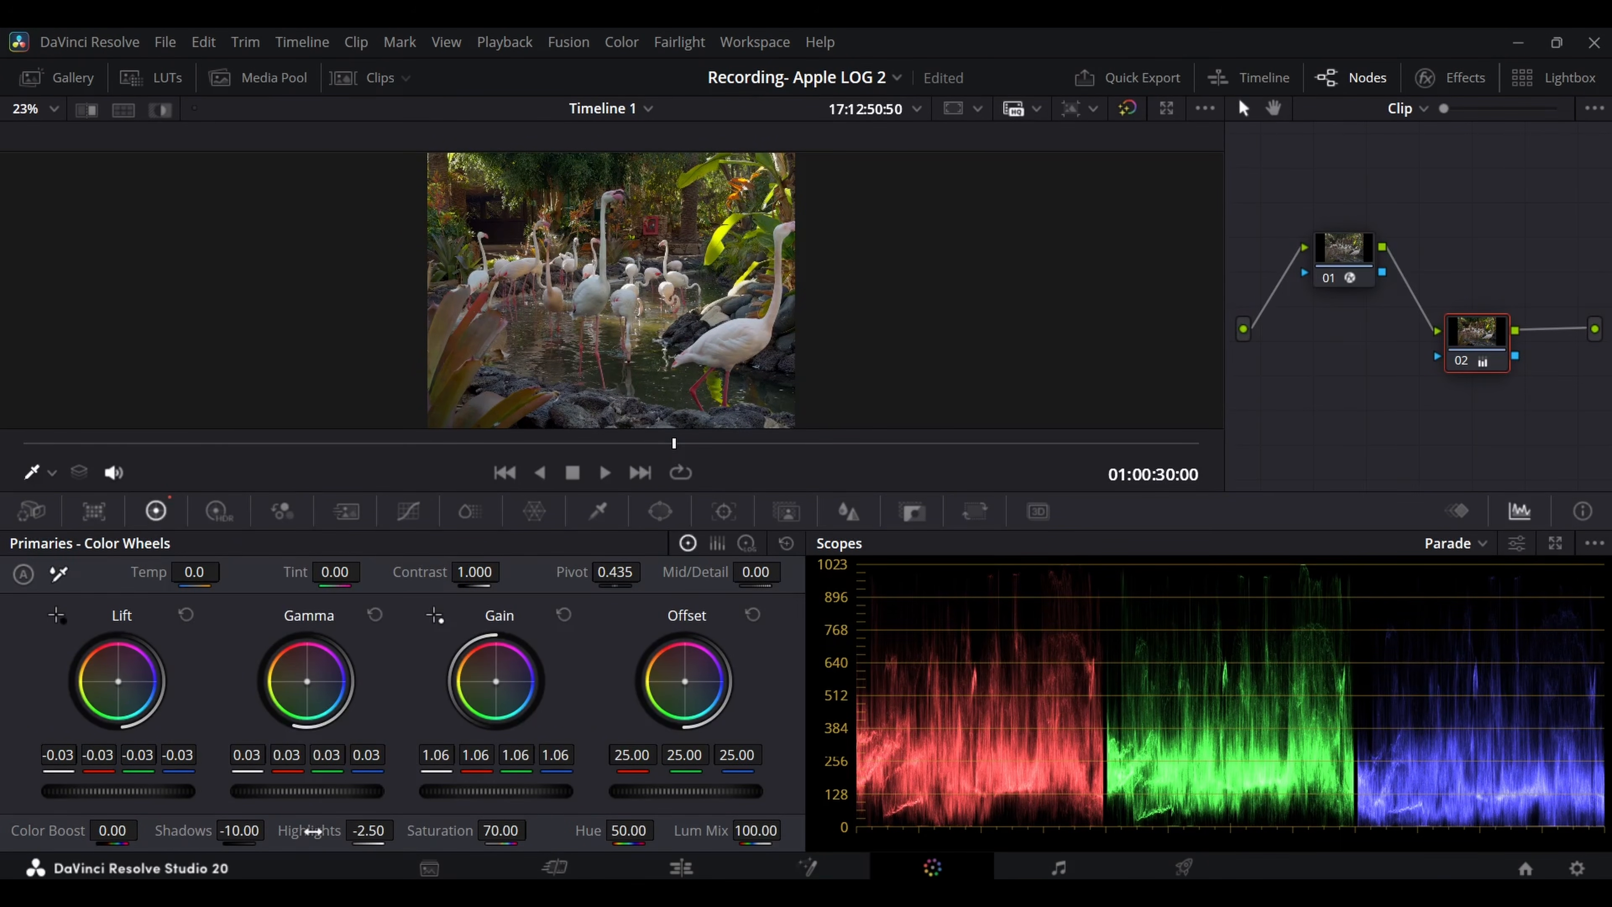
drag(323, 794, 291, 793)
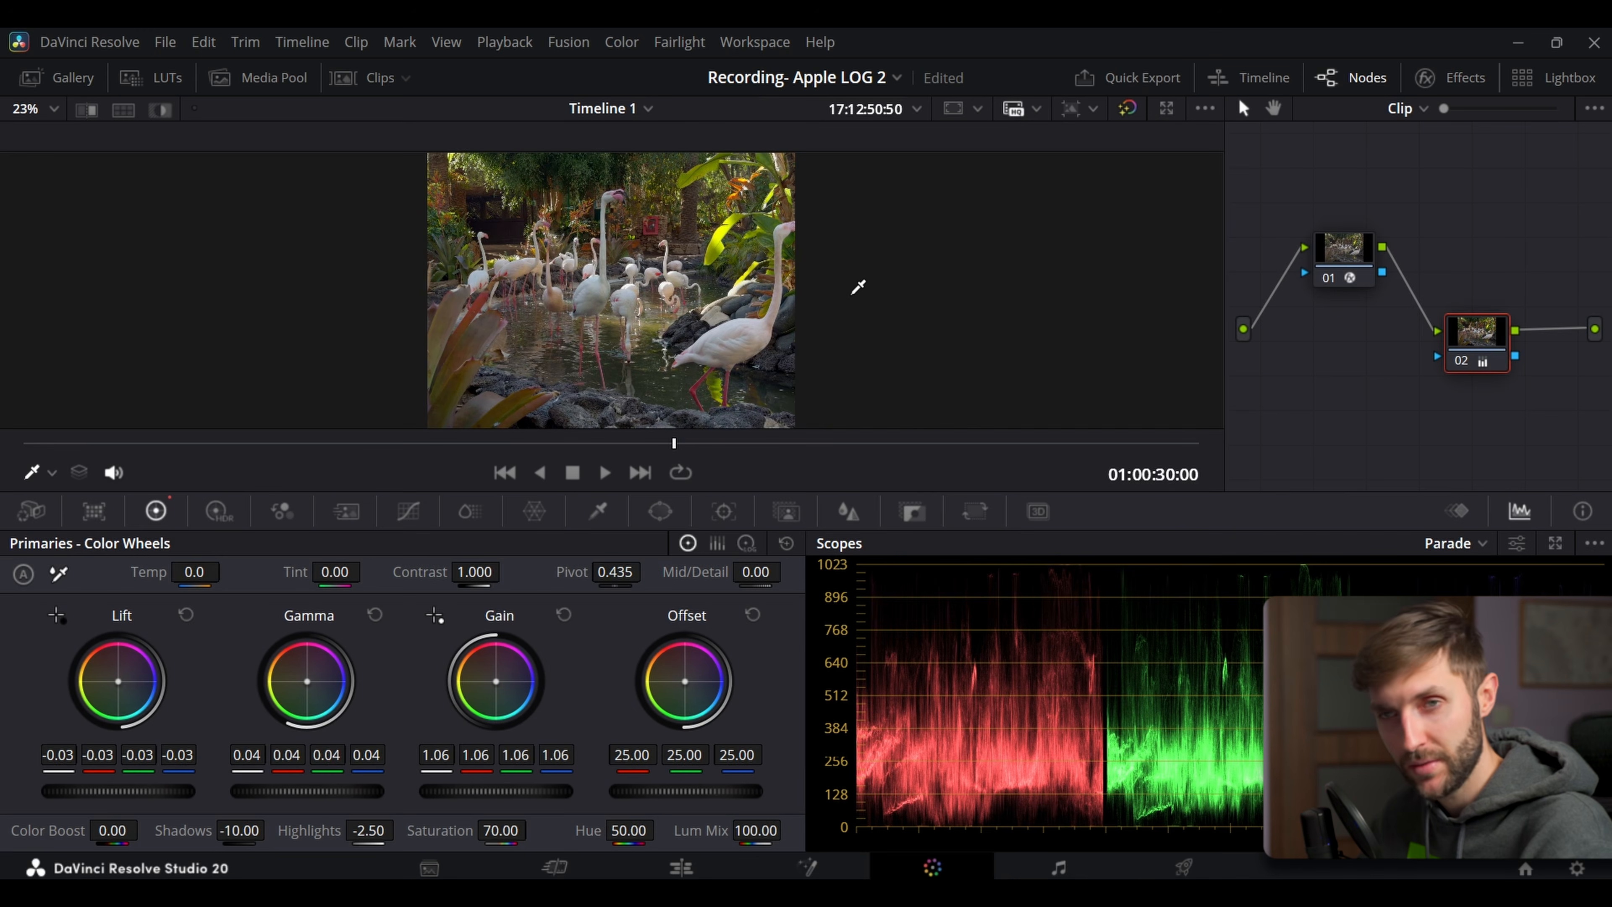
Warm the flamingo shot by setting node 02's Temp to 130.0
click(1358, 255)
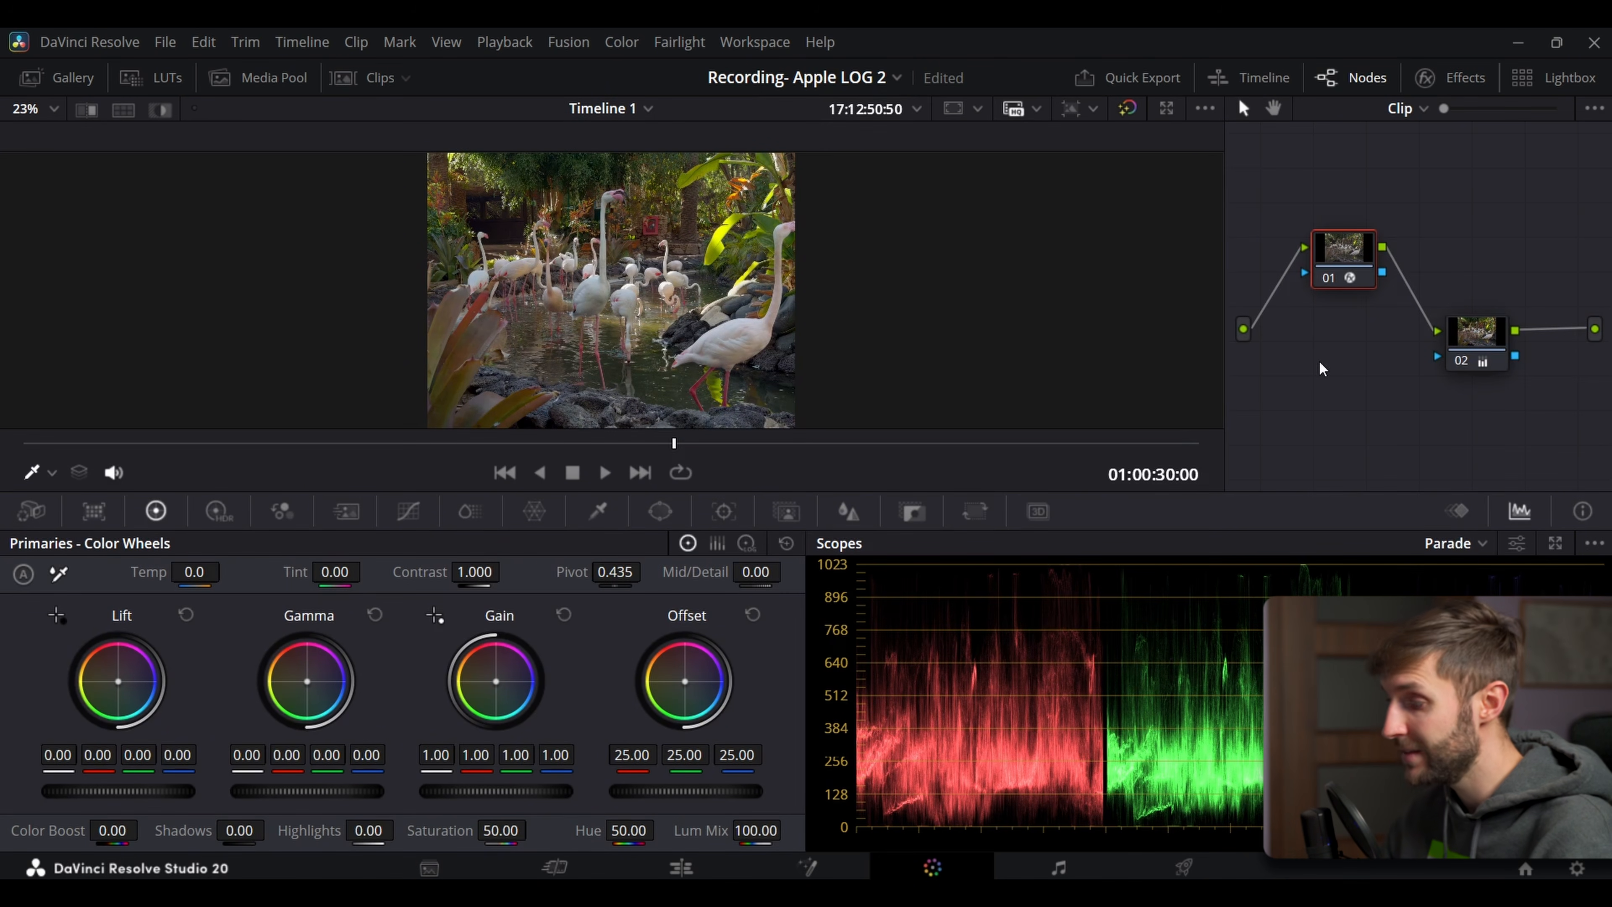
click(1467, 332)
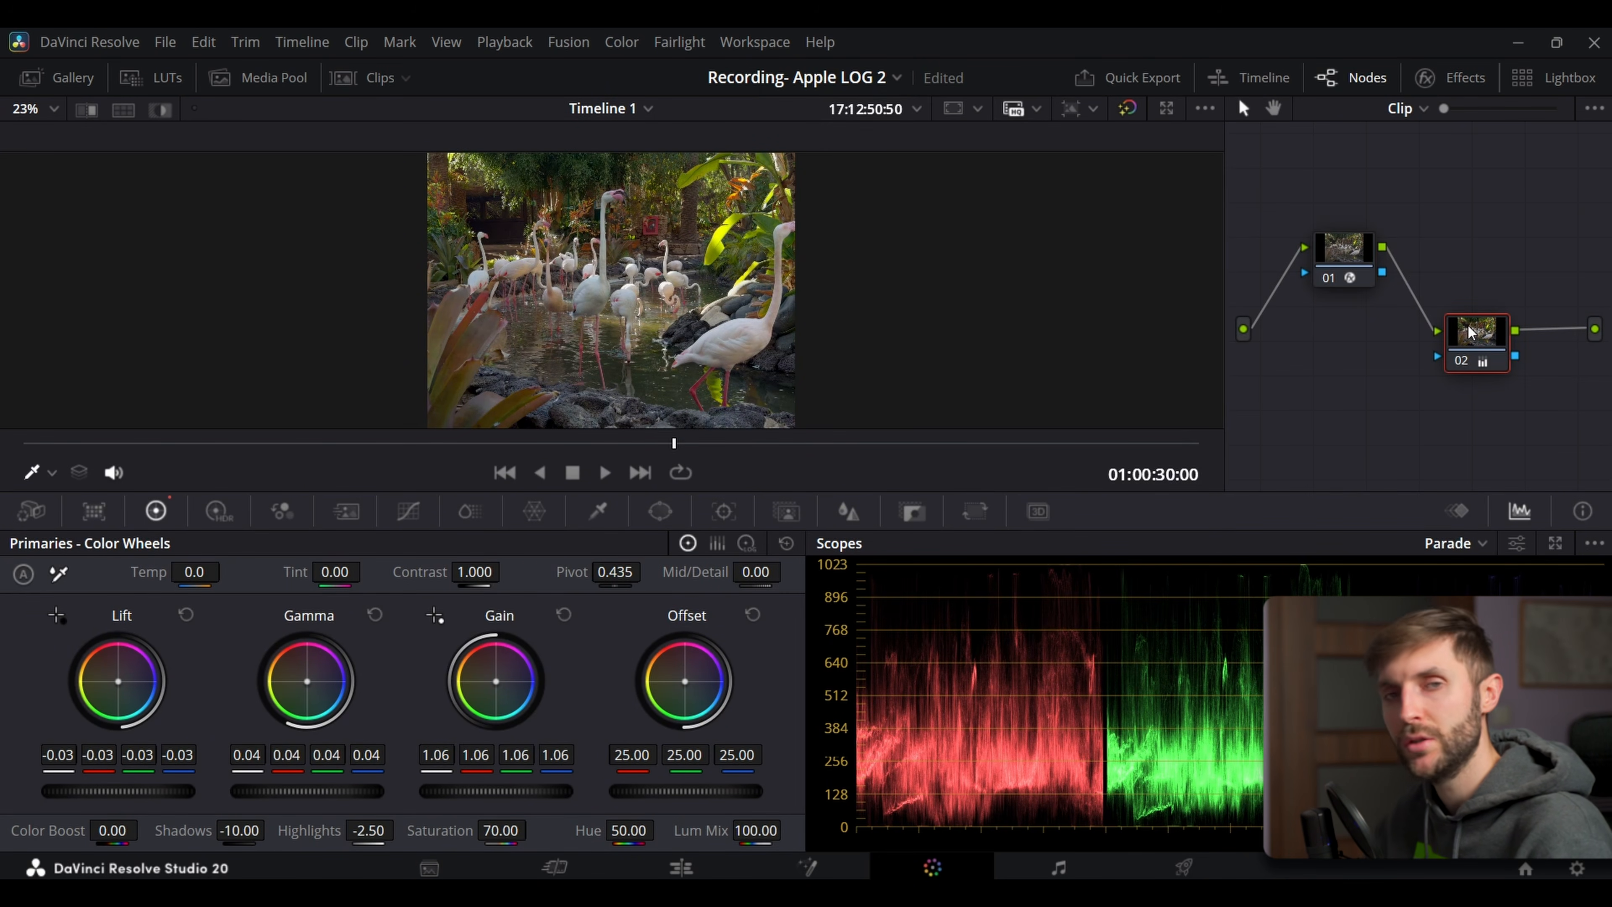
drag(197, 569, 226, 573)
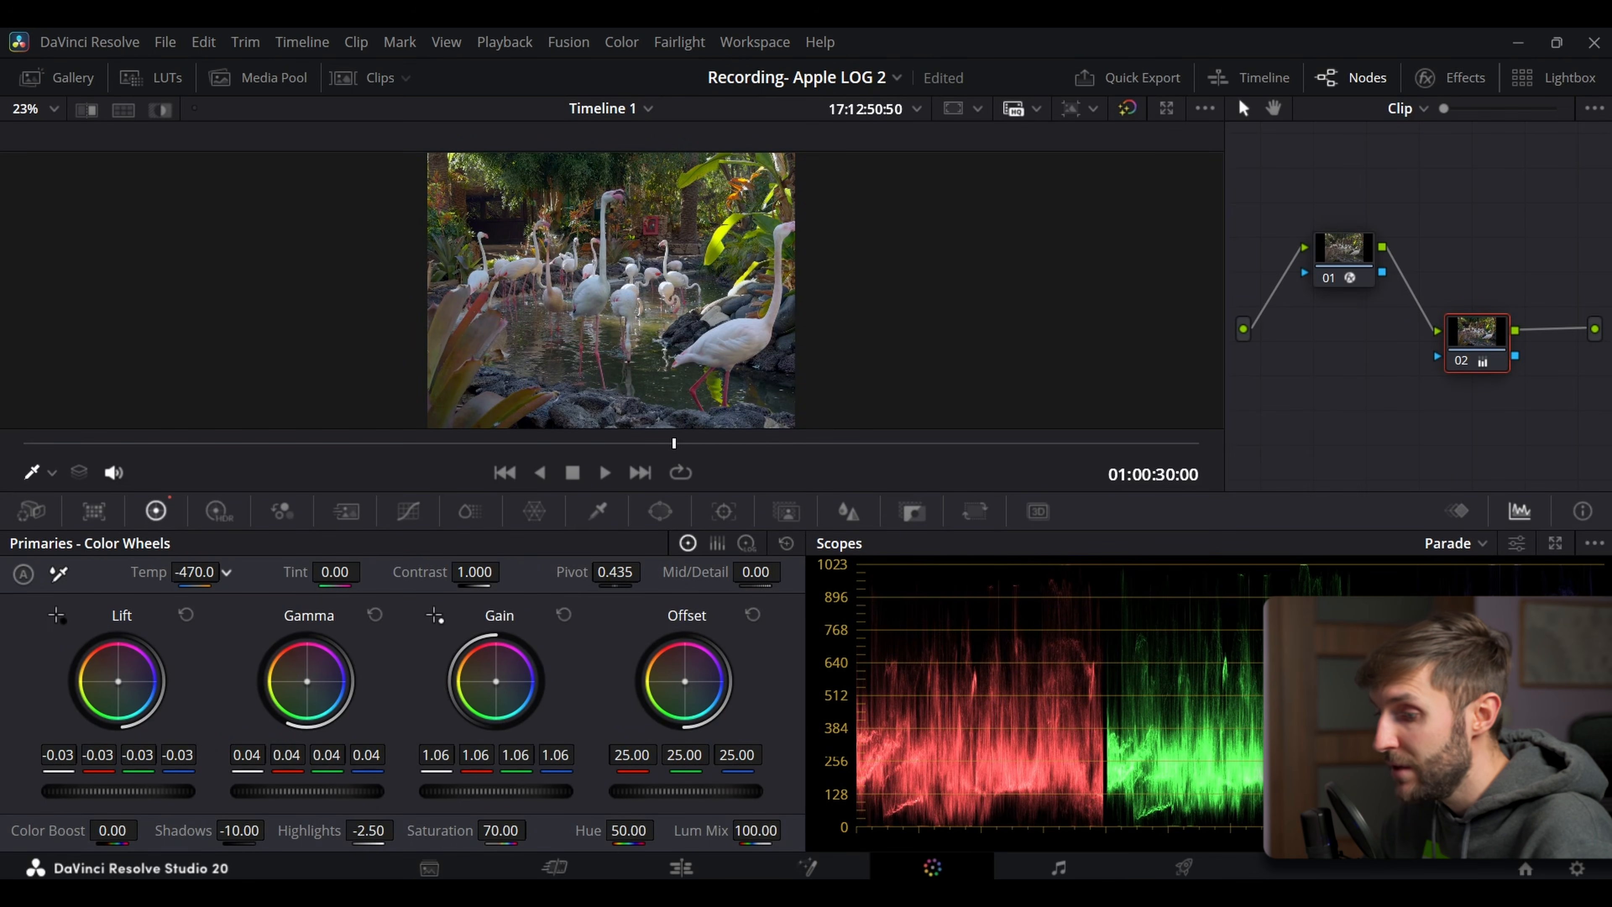
double_click(194, 570)
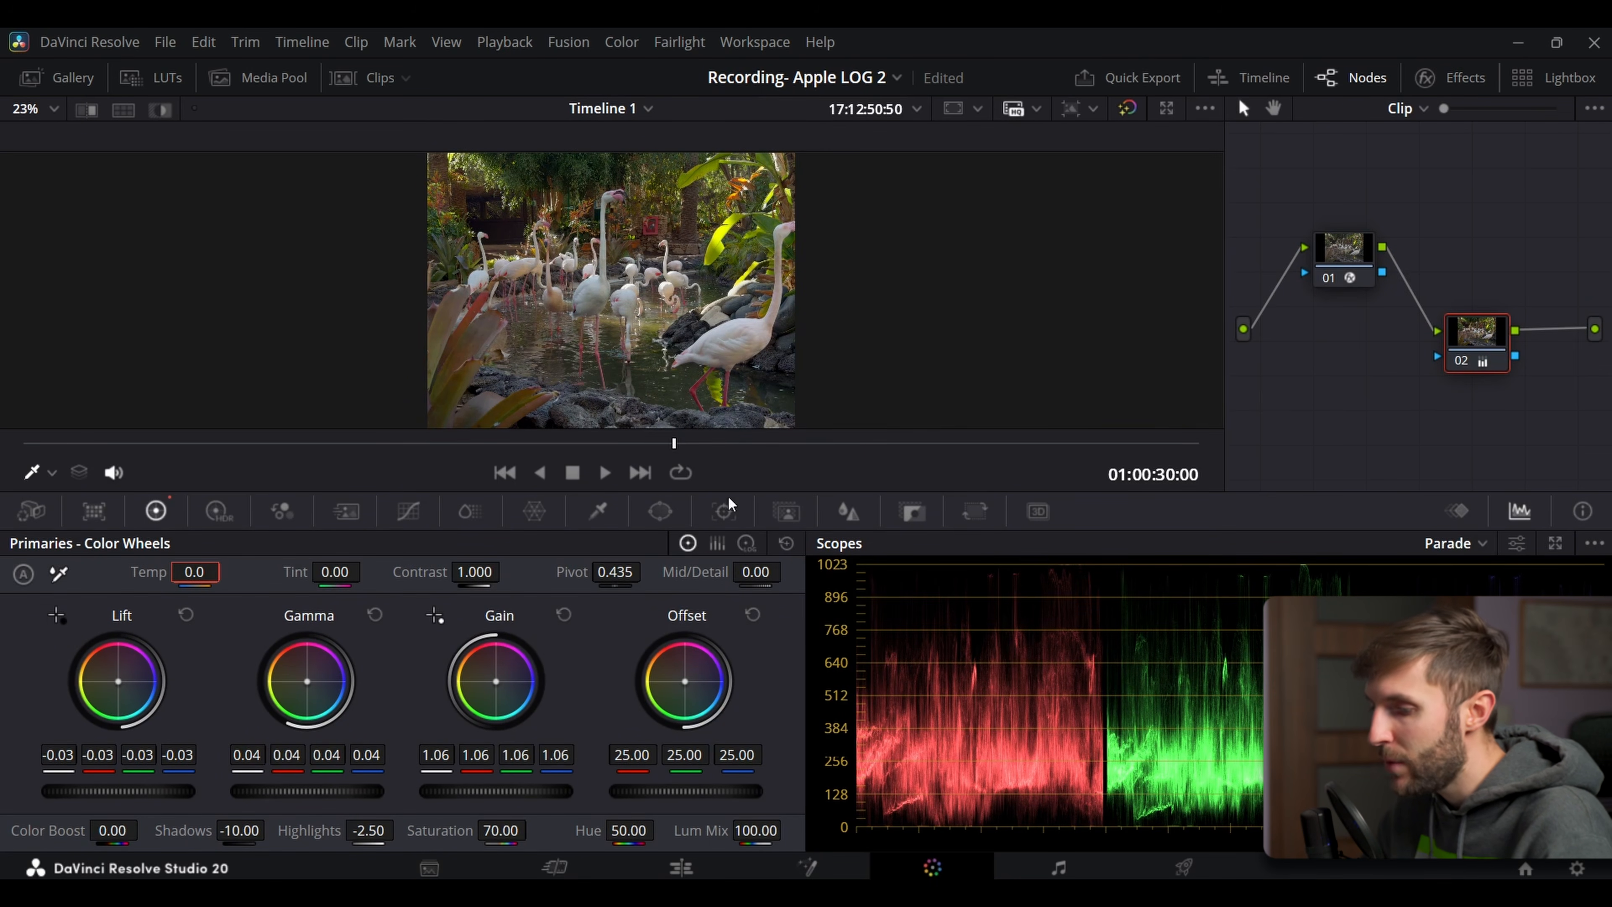
drag(210, 571, 227, 569)
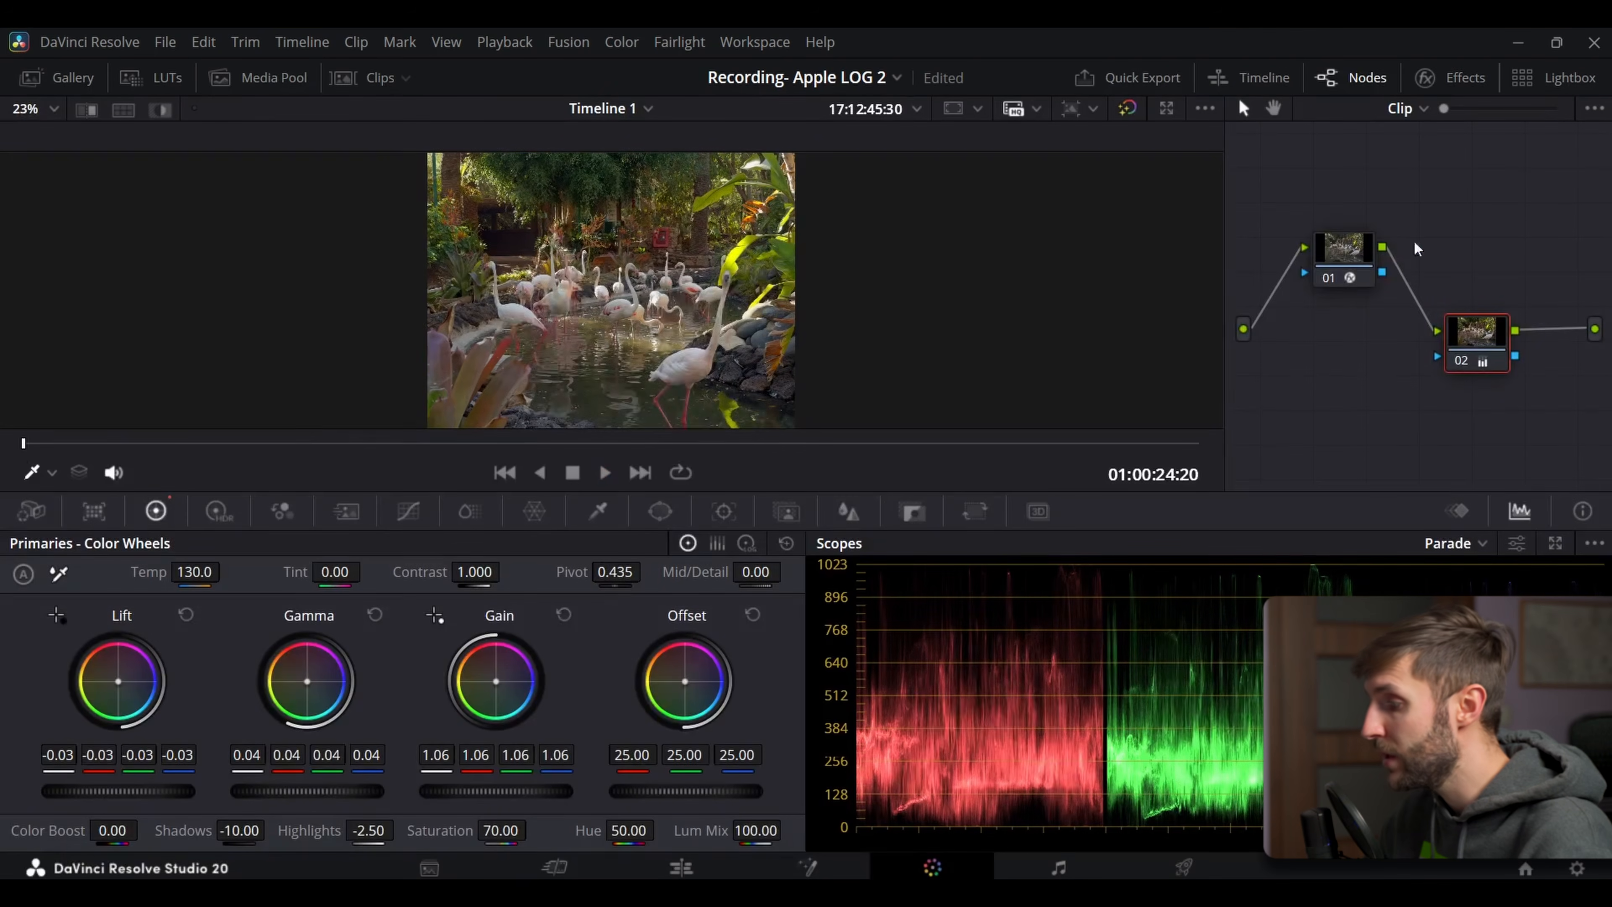
Play the flamingo clip and compare it with the nodes and the whole grade bypassed and enabled
click(1326, 279)
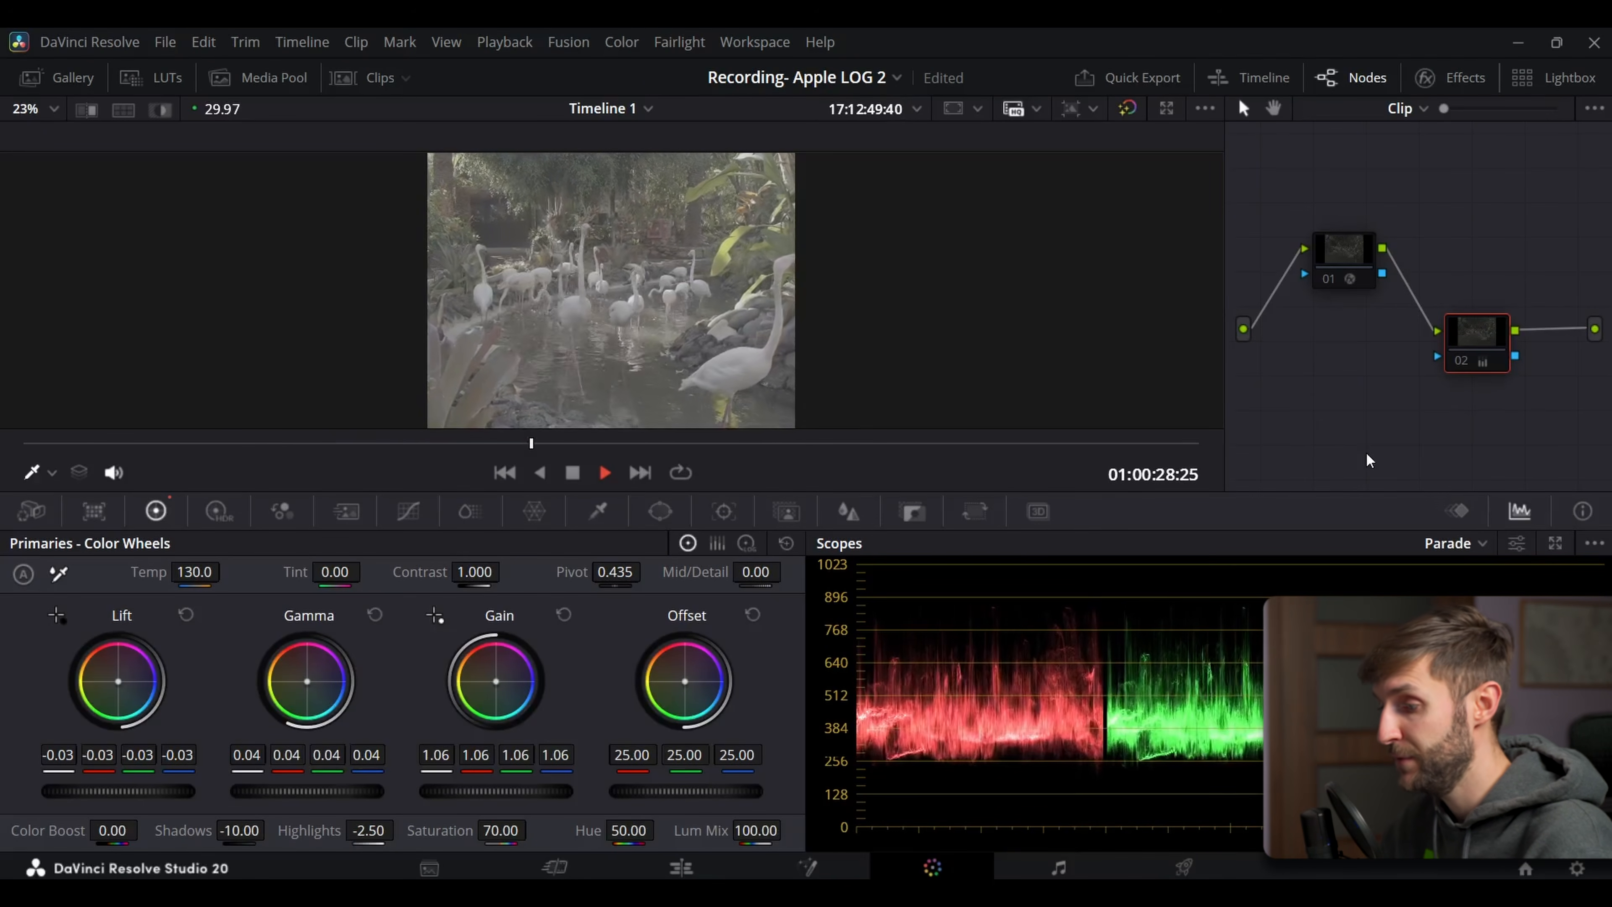
key(space)
key(ctrl+d)
key(space)
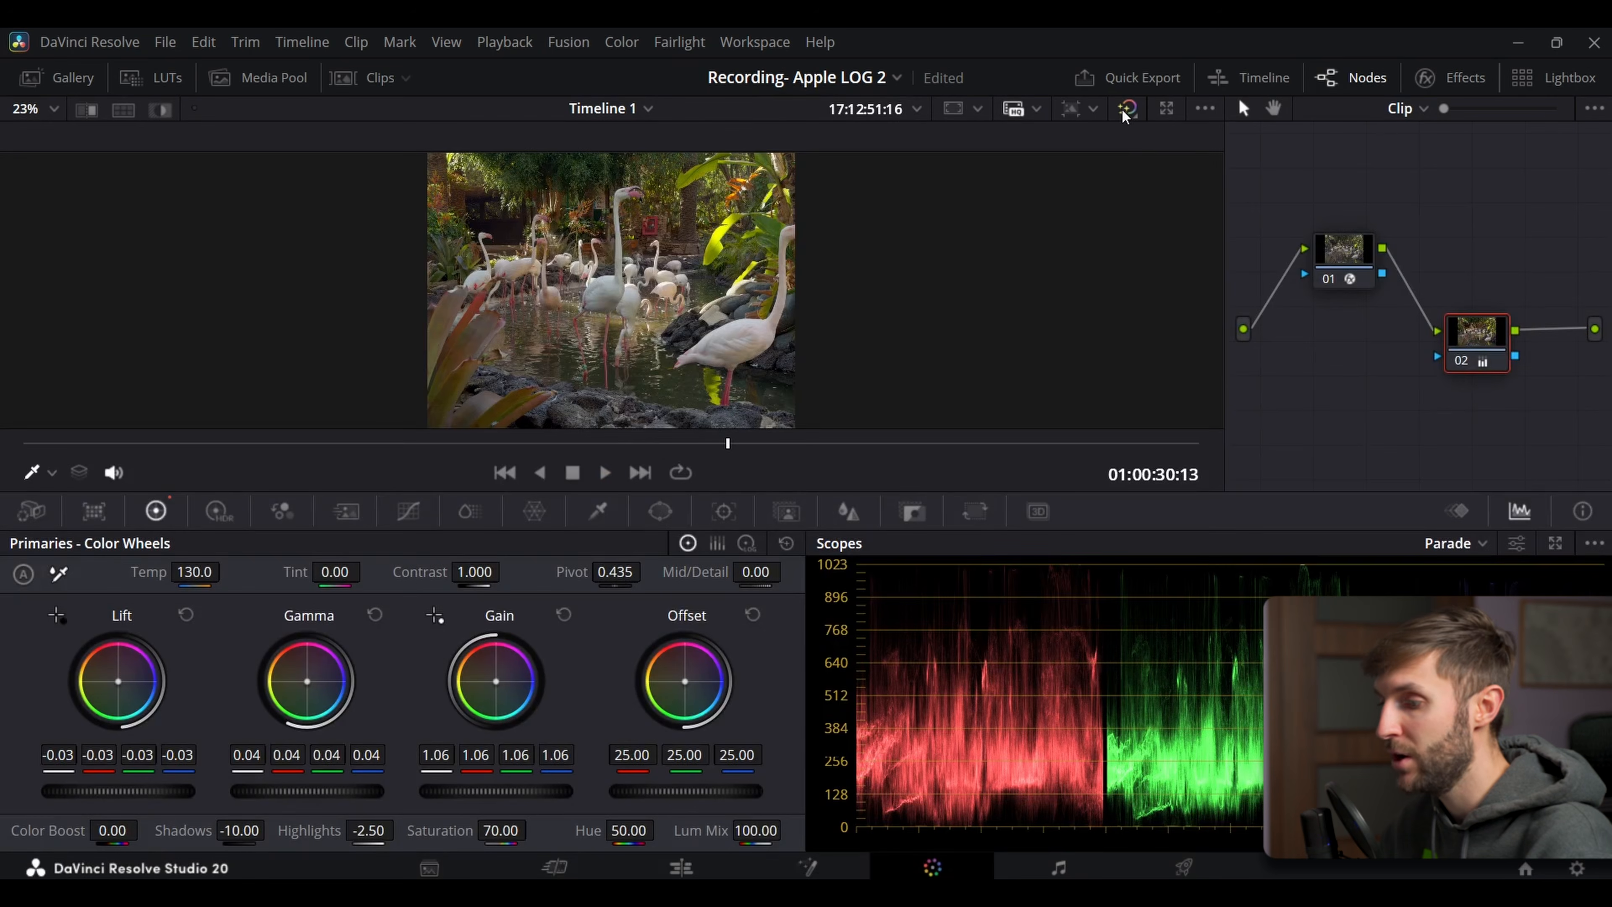
click(1126, 109)
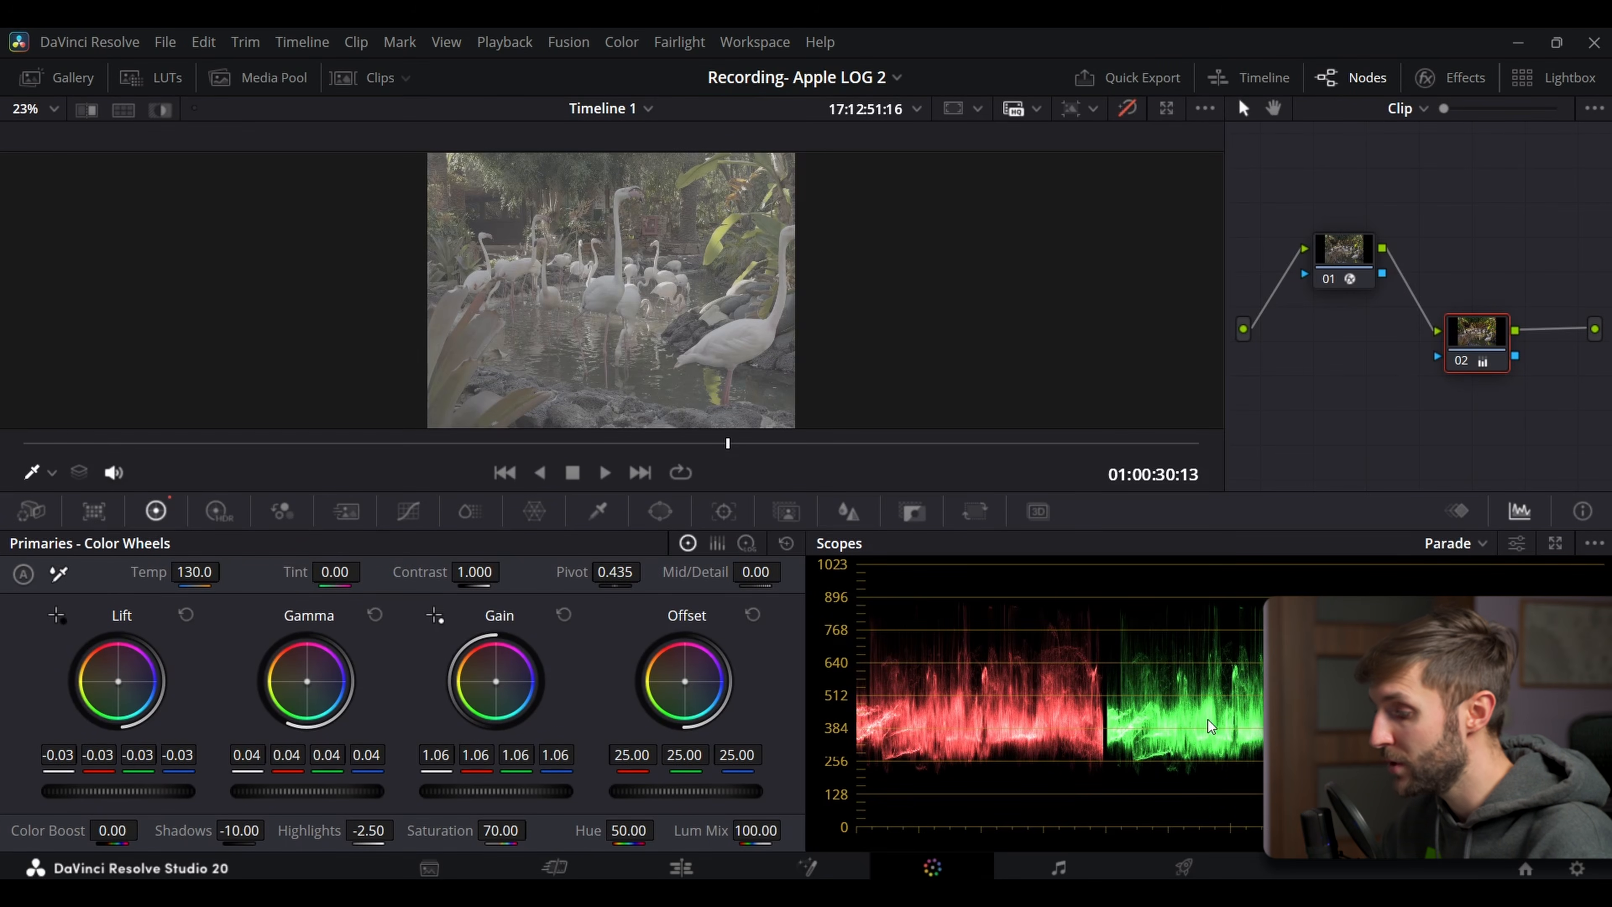
click(1127, 109)
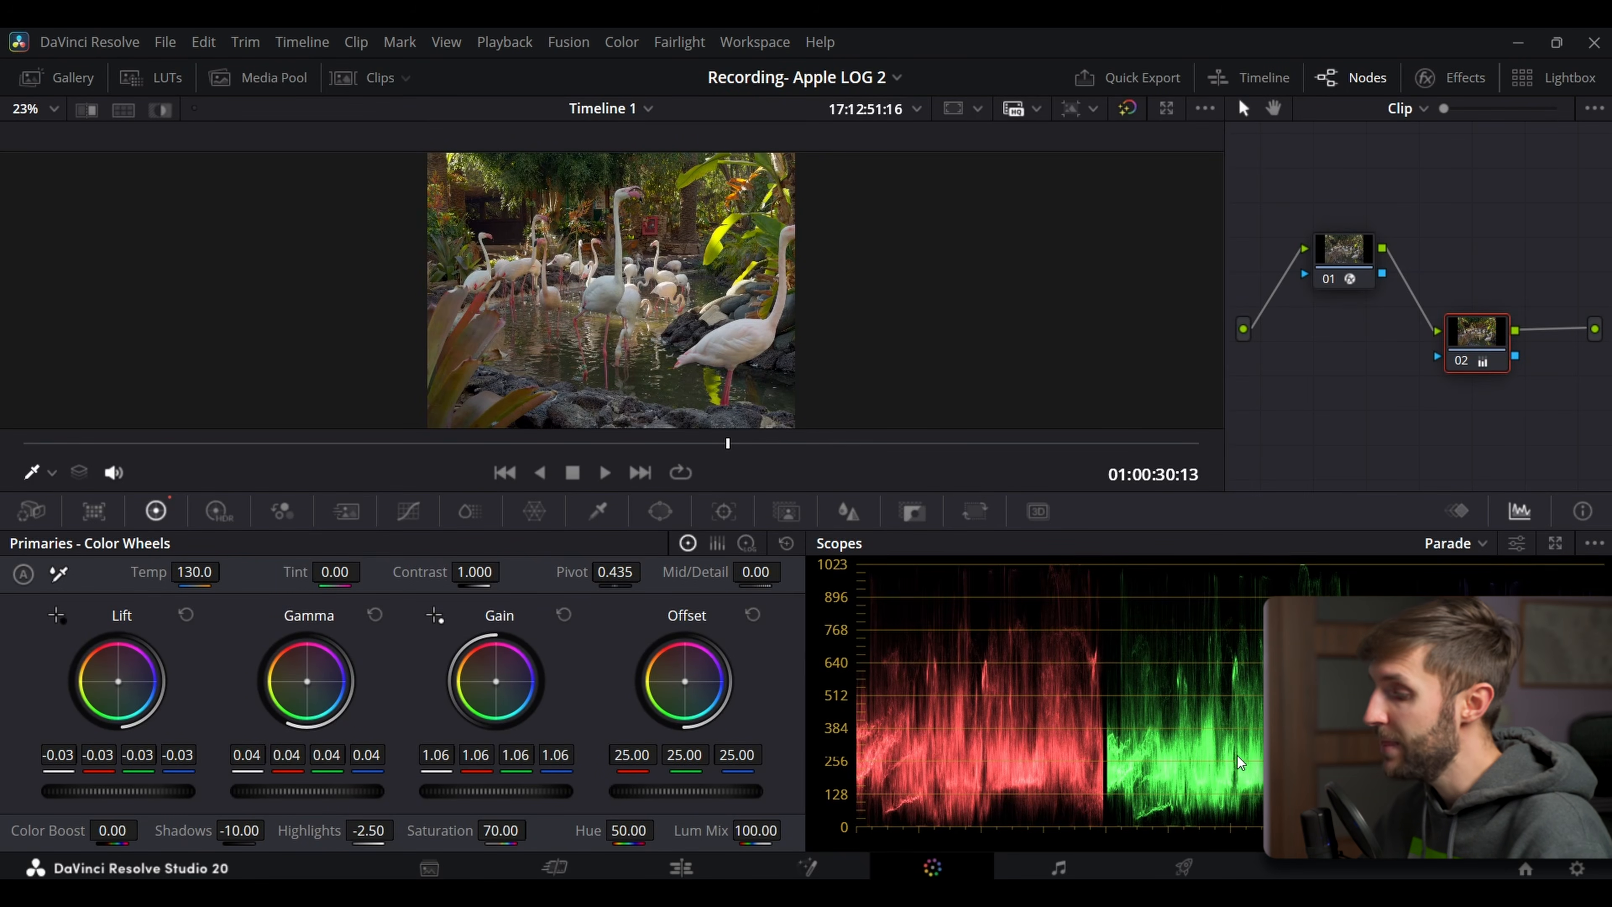
Move the playhead to the last clip on the timeline, the church shot at 01:00:39:24, and open it for color grading
key(shift+4)
drag(772, 646, 785, 649)
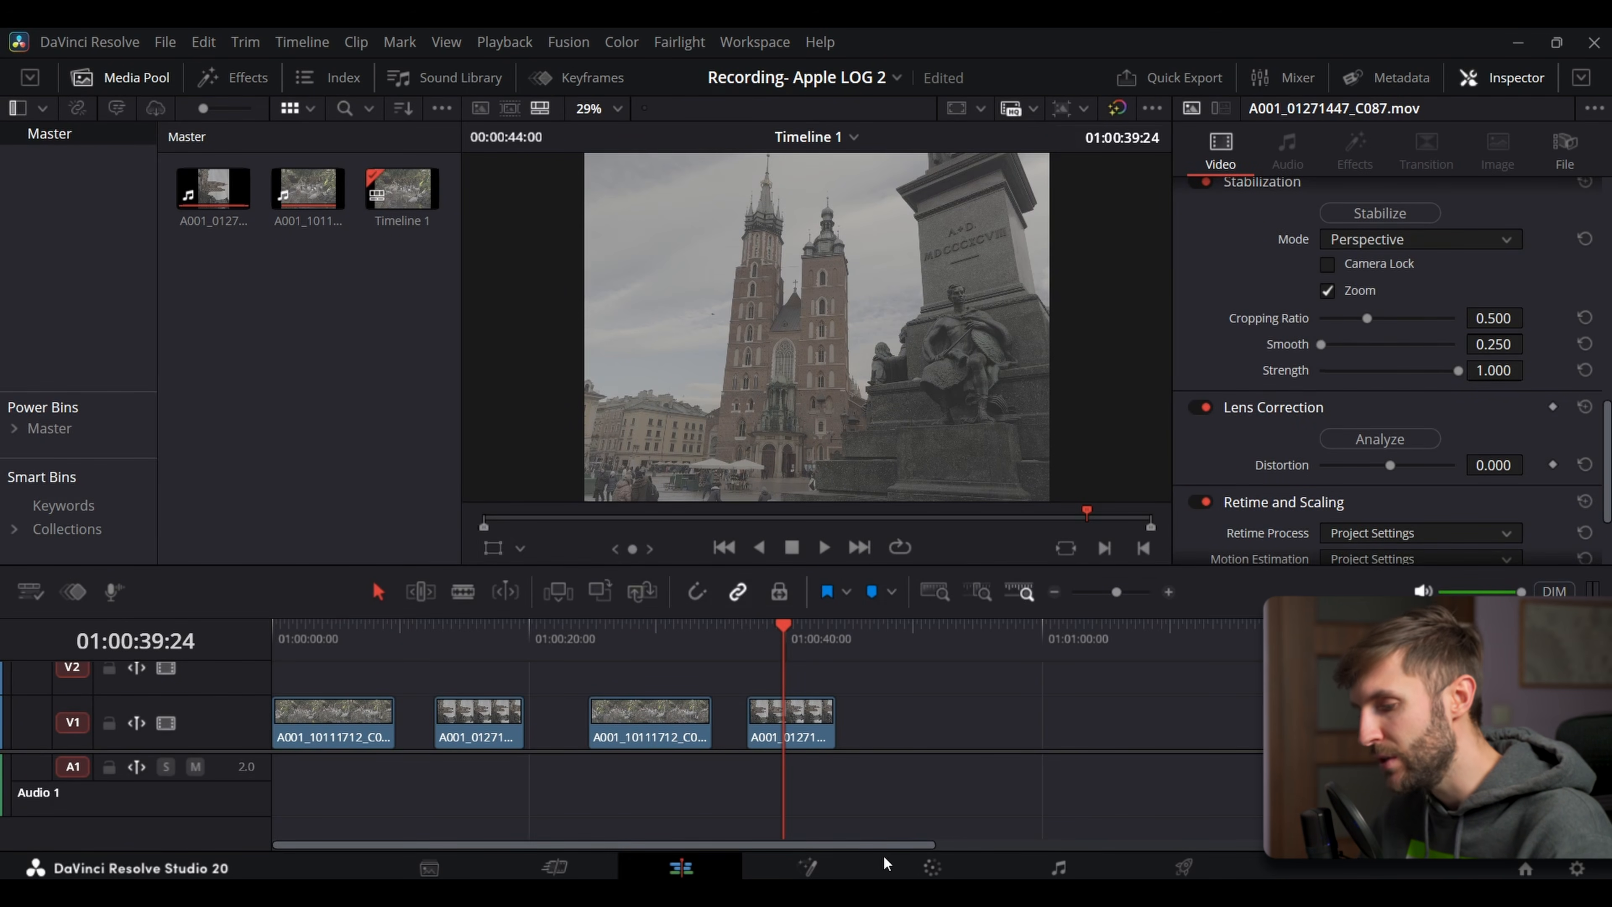
click(932, 867)
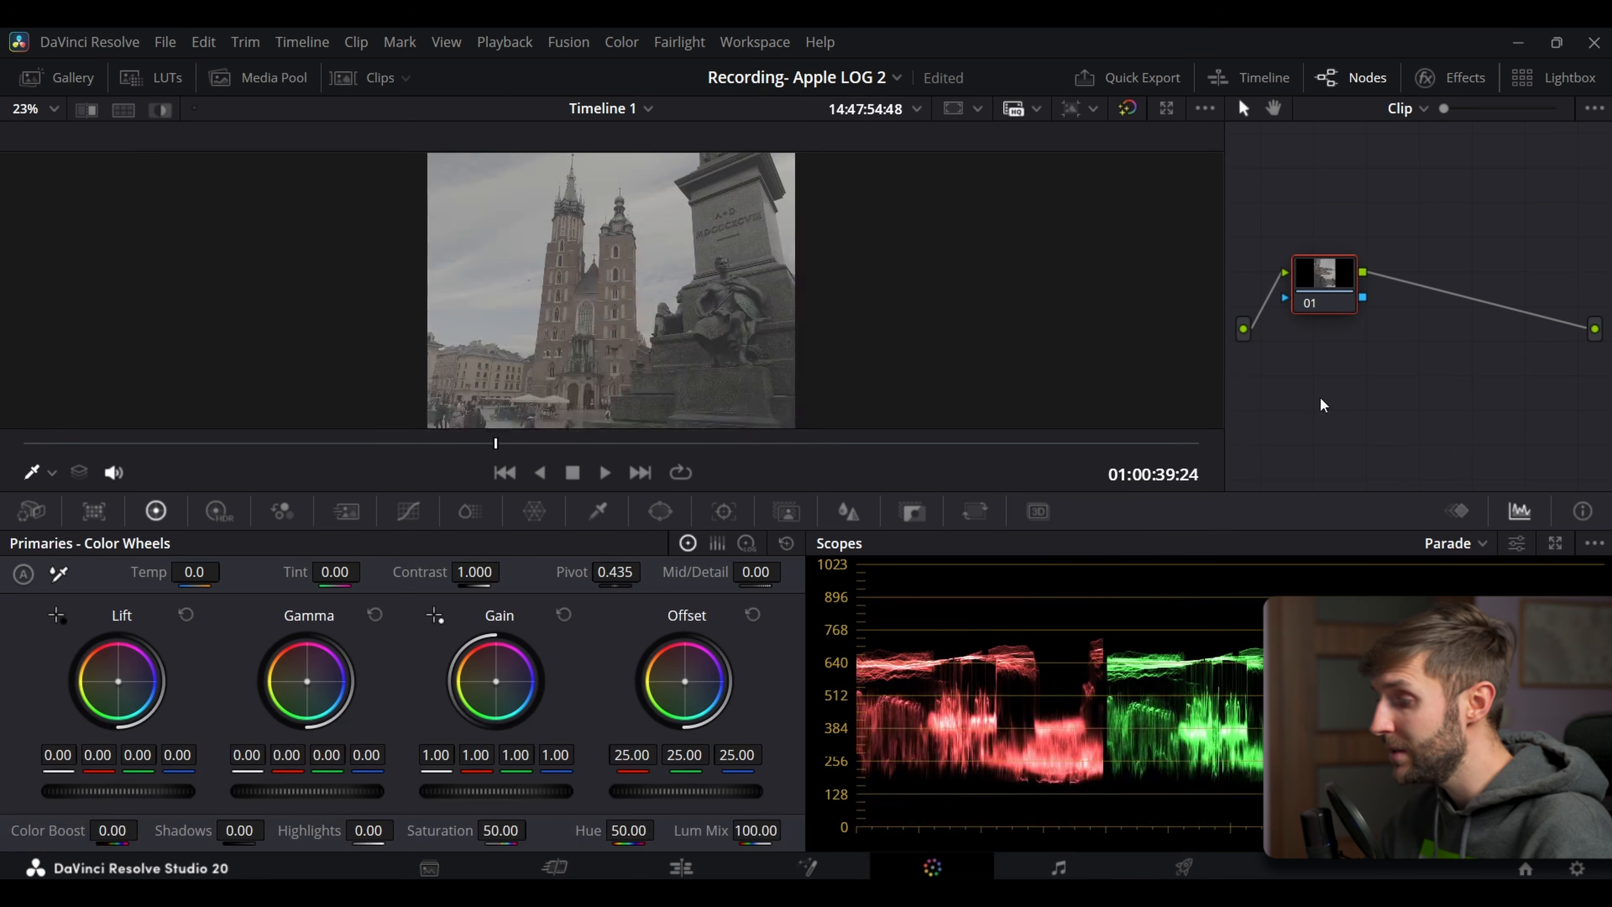
Add a second corrector node after node 01 and wire it through to the output
right_click(1455, 398)
mouse_move(1449, 455)
click(1338, 454)
drag(1362, 273, 1593, 332)
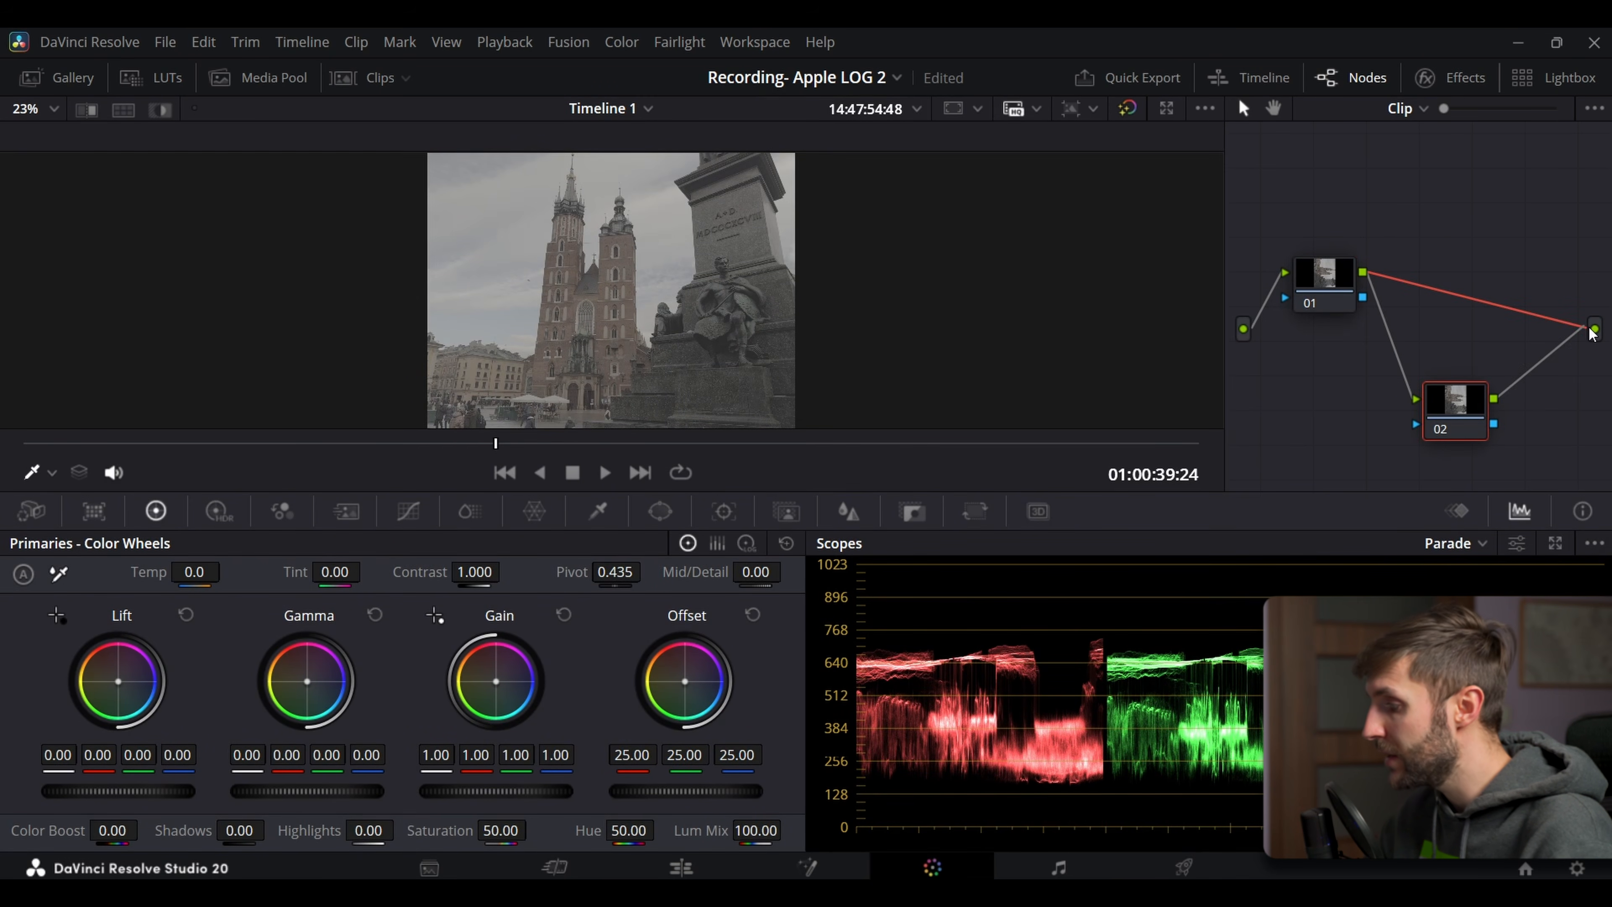
Apply Color Space Transform to node 01 with input color space Apple Log 2 and input gamma Apple Log
click(1324, 280)
click(1456, 76)
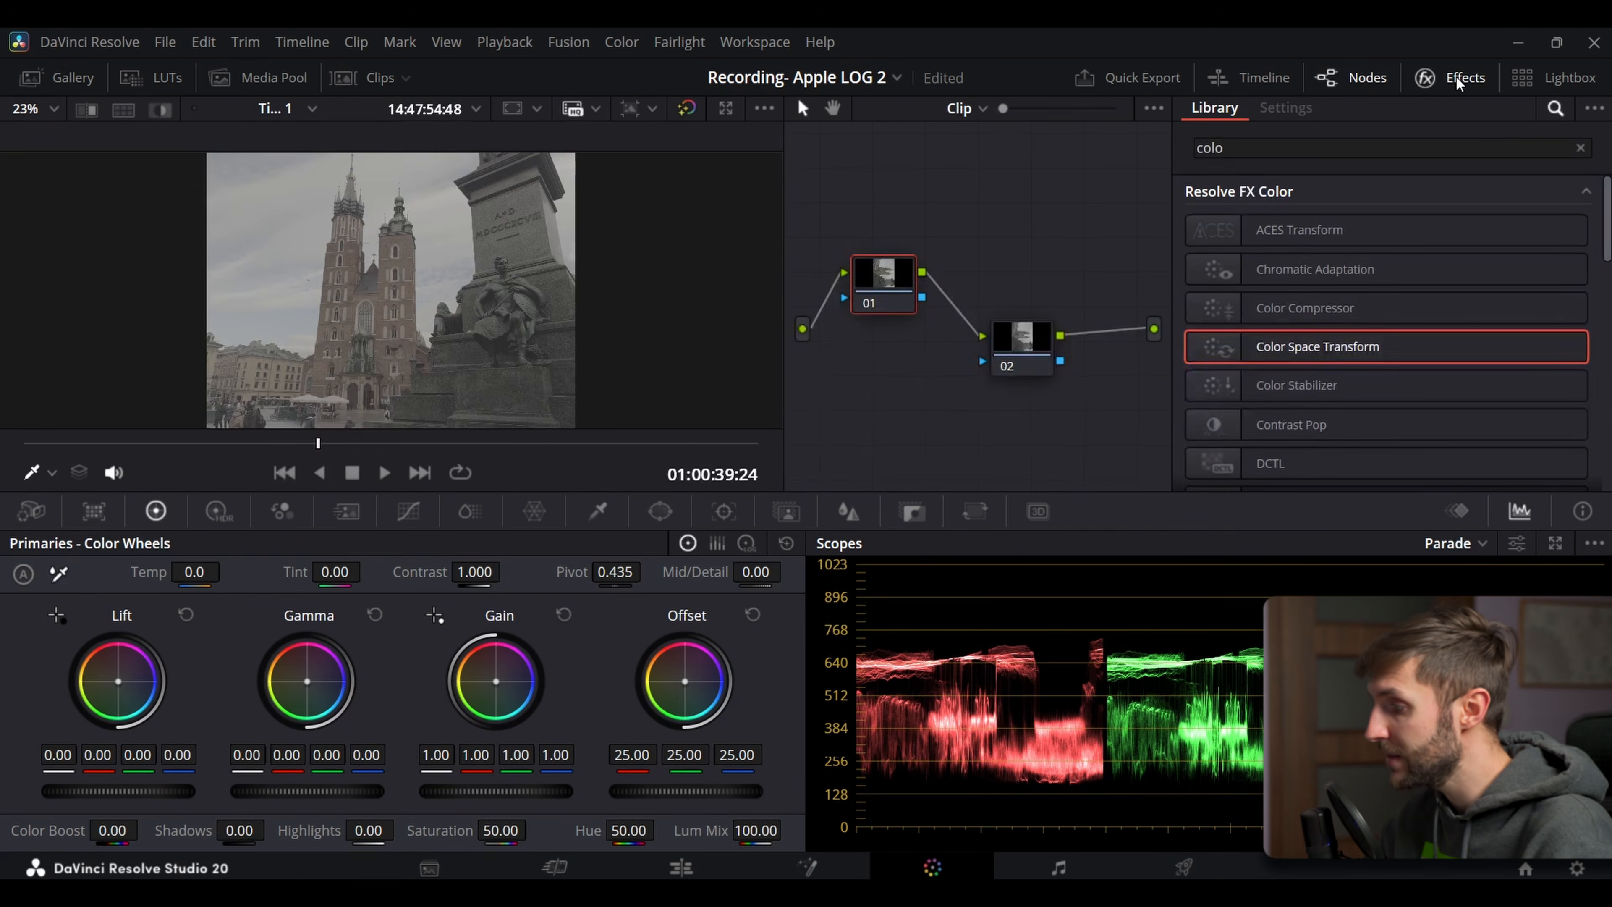
drag(1298, 356, 884, 282)
click(1402, 258)
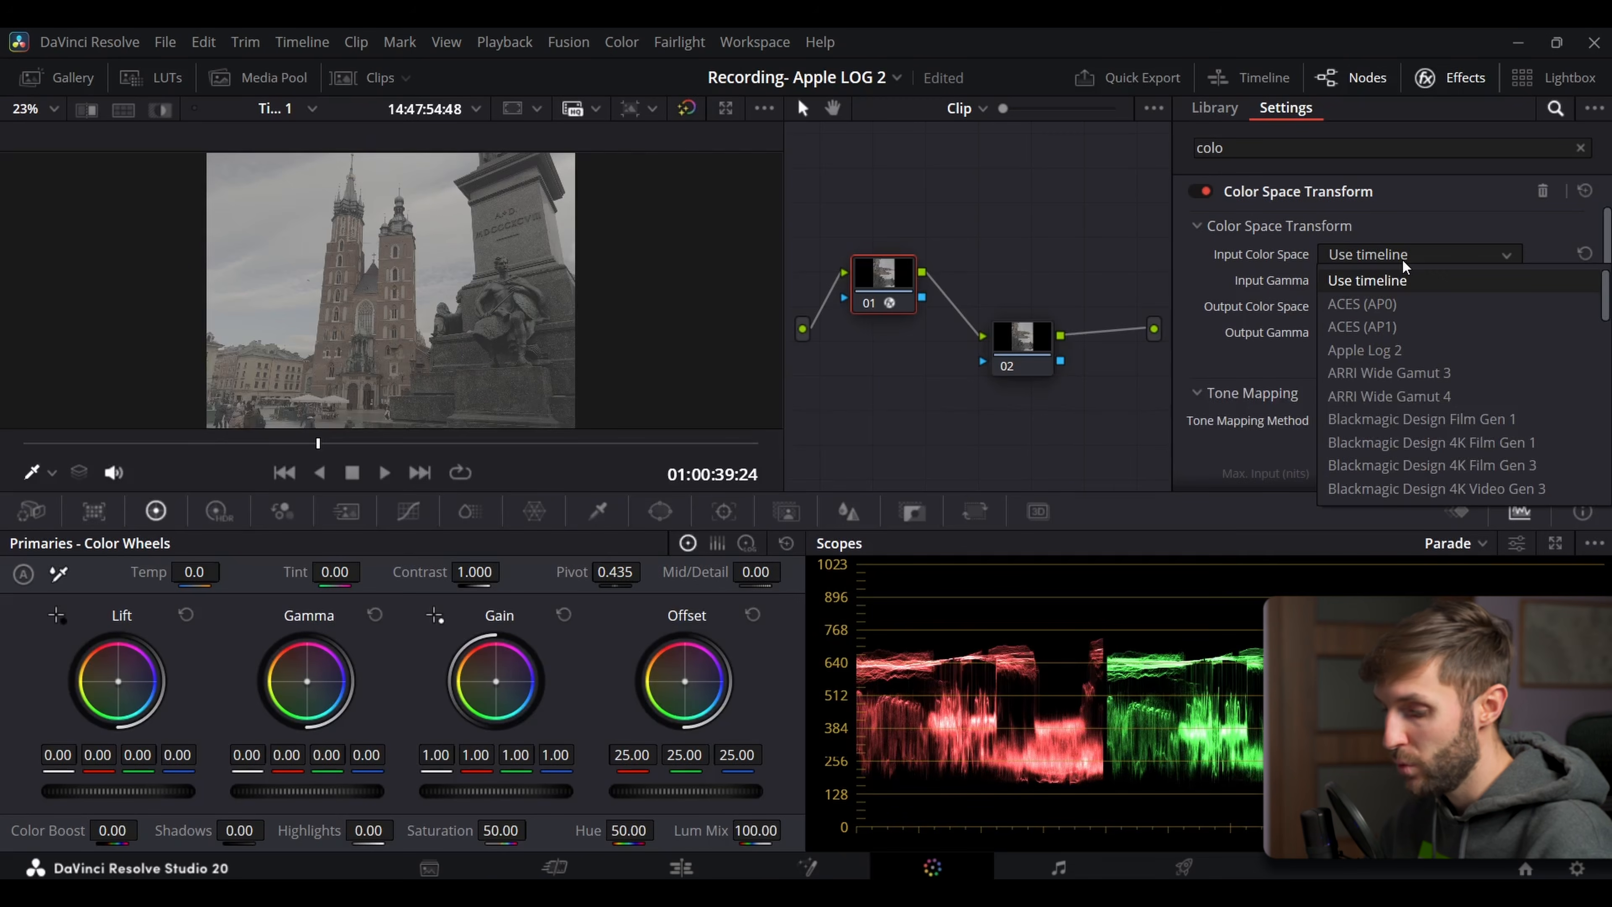
click(1380, 348)
click(1376, 283)
click(1388, 374)
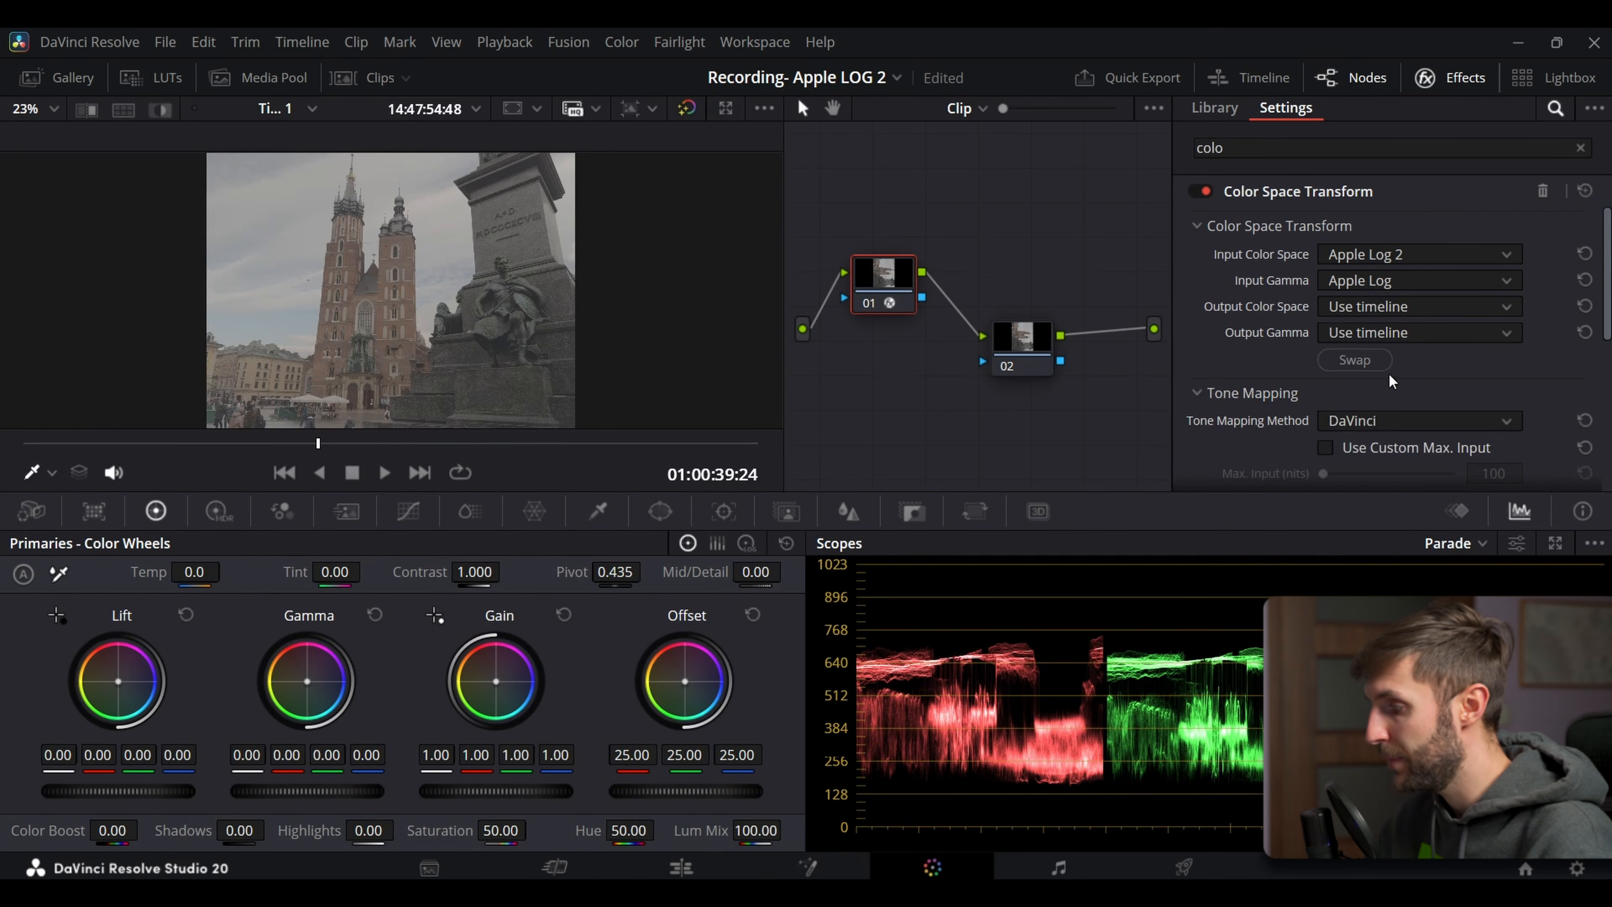
Set the church clip transform's output color space and output gamma to Rec.709
click(1387, 307)
scroll(1383, 413, down, 10)
click(1371, 534)
click(1387, 333)
scroll(1383, 476, down, 10)
click(1375, 560)
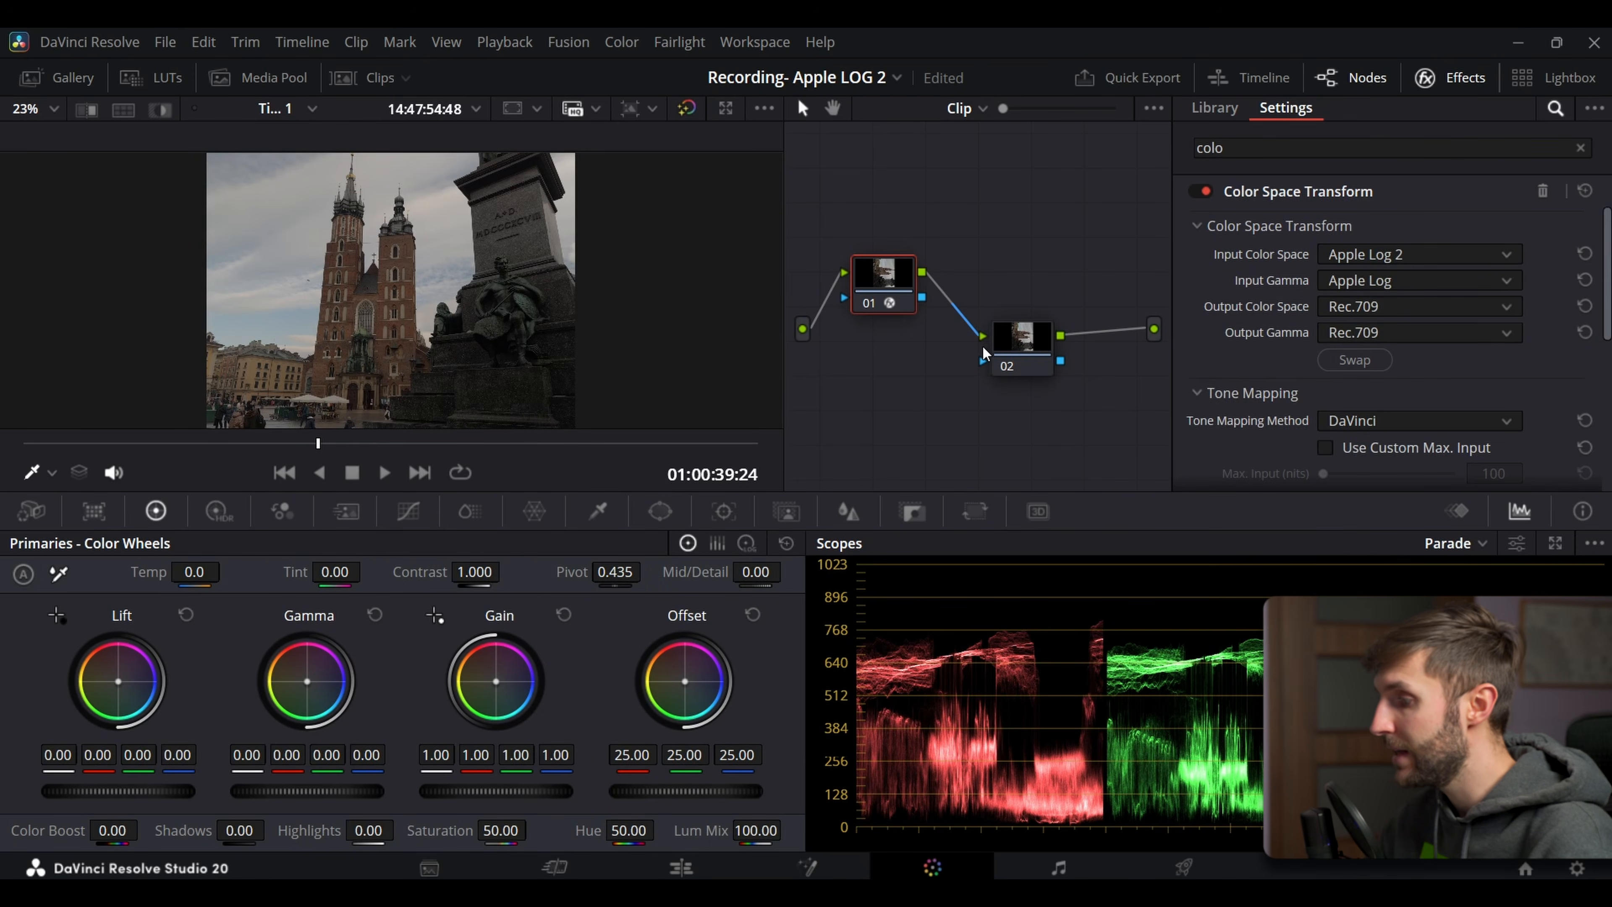
Select node 02, hide the effects library, and compare the church shot with node 01 off and on
click(1005, 346)
click(1451, 77)
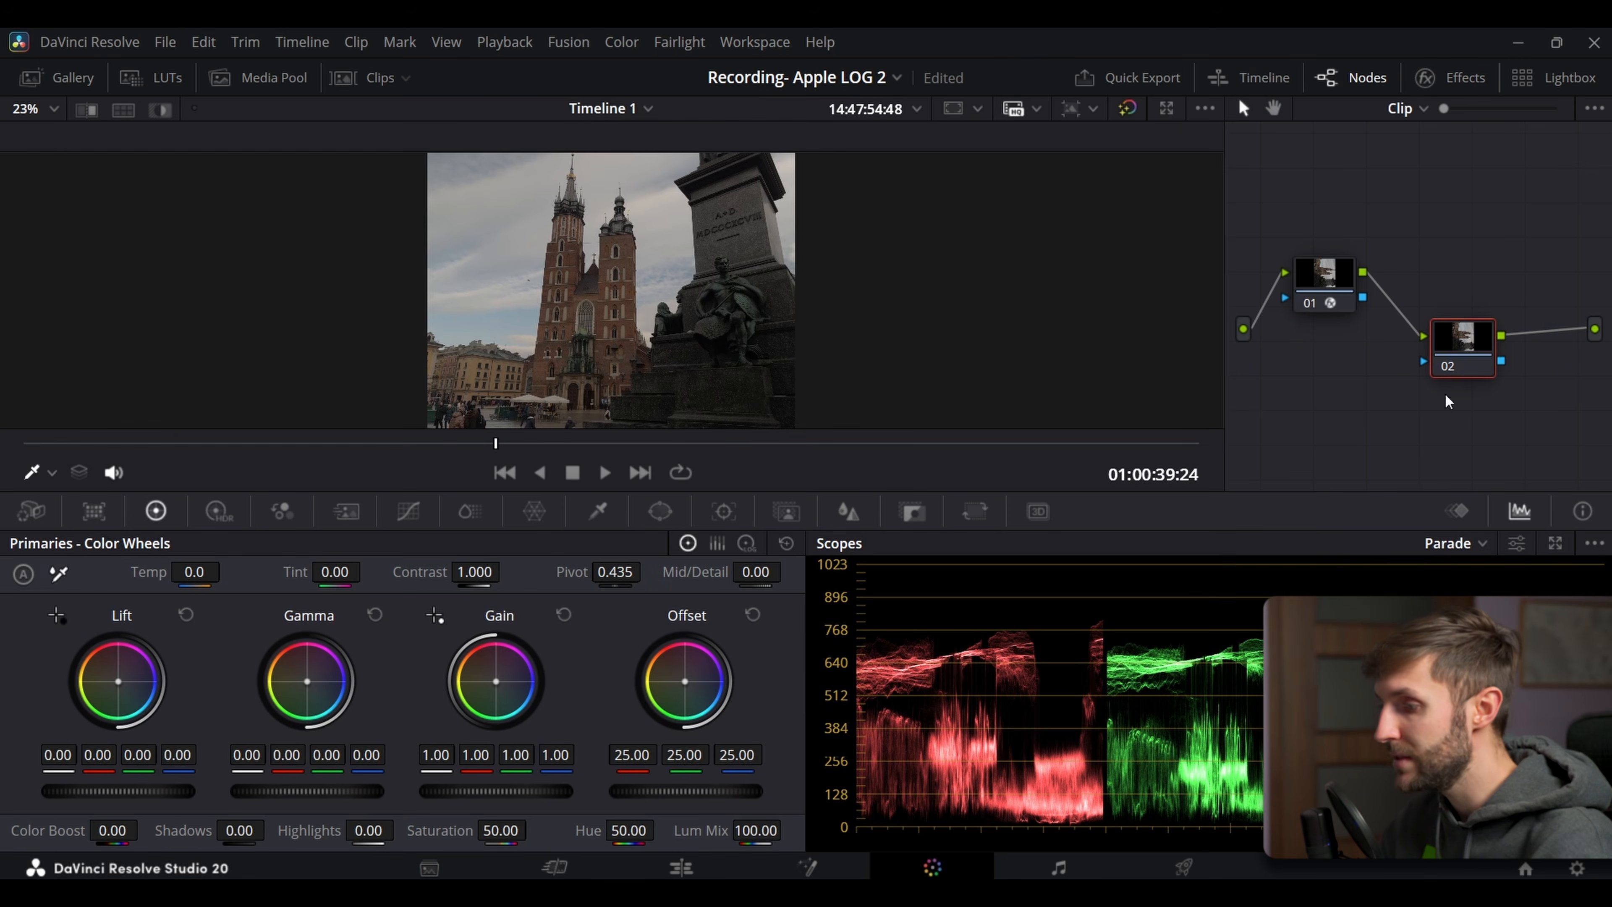
click(1304, 303)
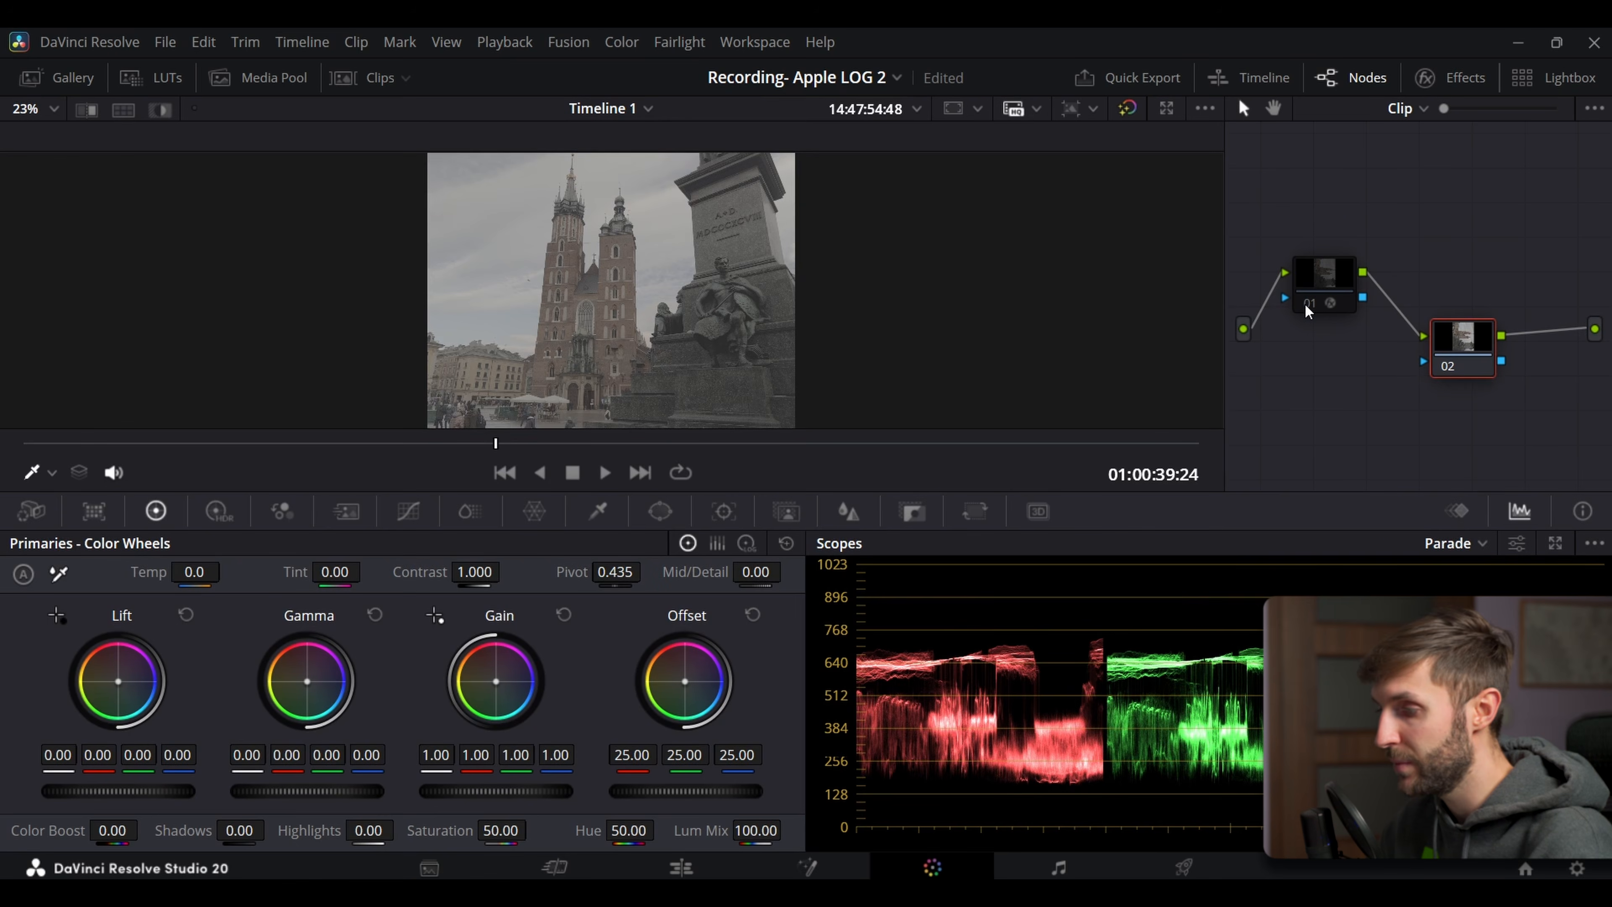
click(1305, 305)
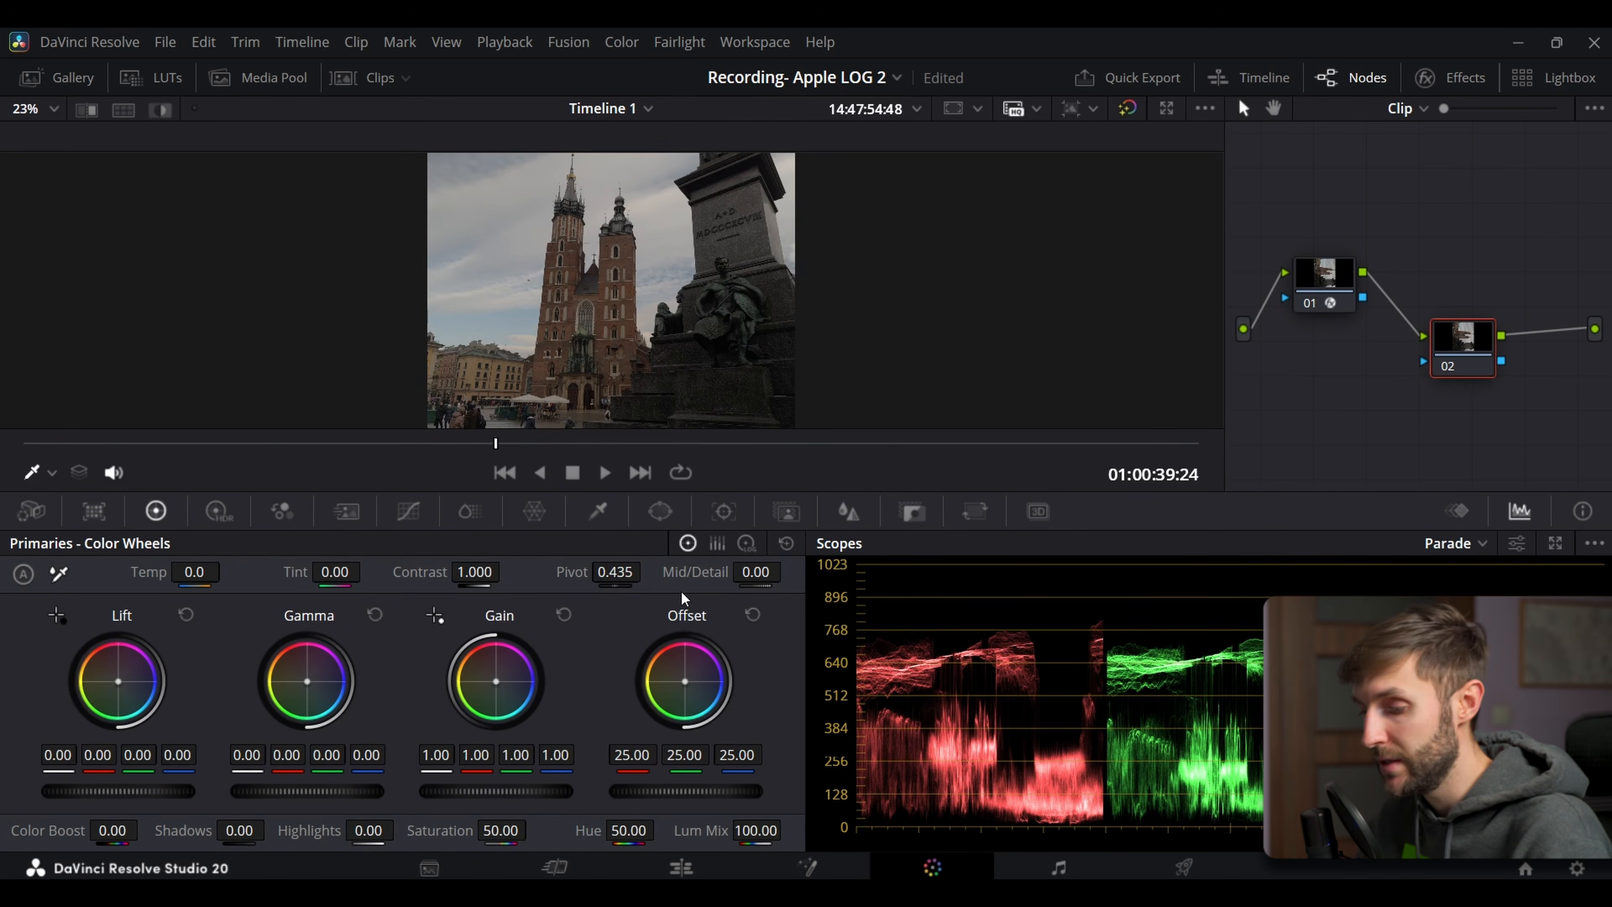
Set node 02's Saturation to 70 for the church shot
double_click(512, 829)
text(70)
key(Return)
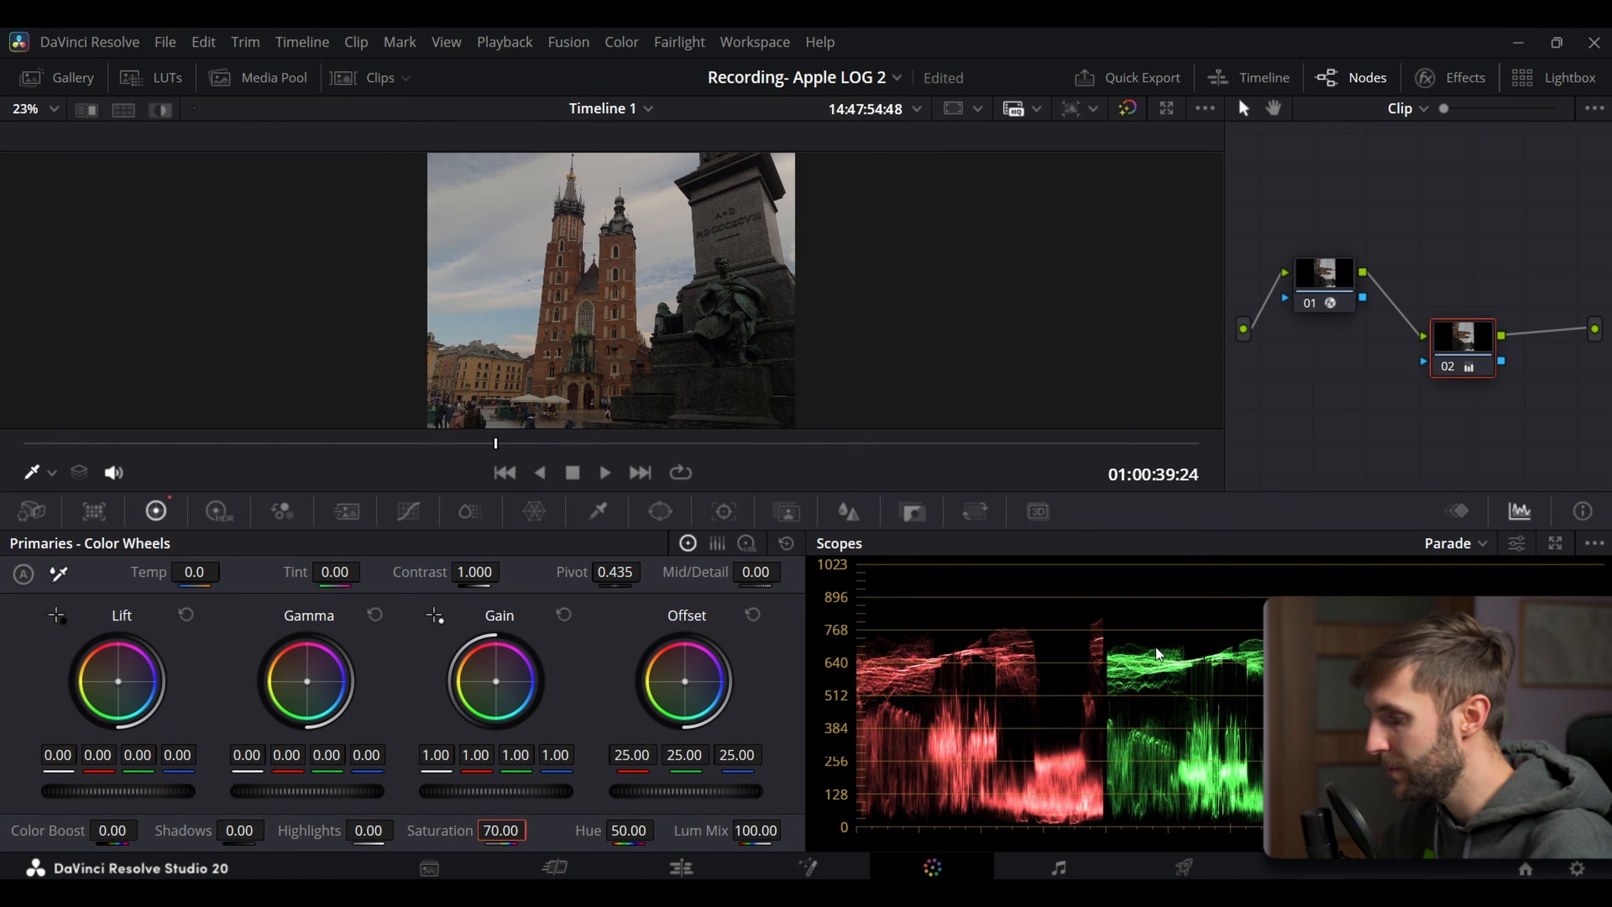
Adjust node 02's master primaries to Gain 1.24, Gamma 0.05 and Lift -0.01
drag(483, 791, 532, 791)
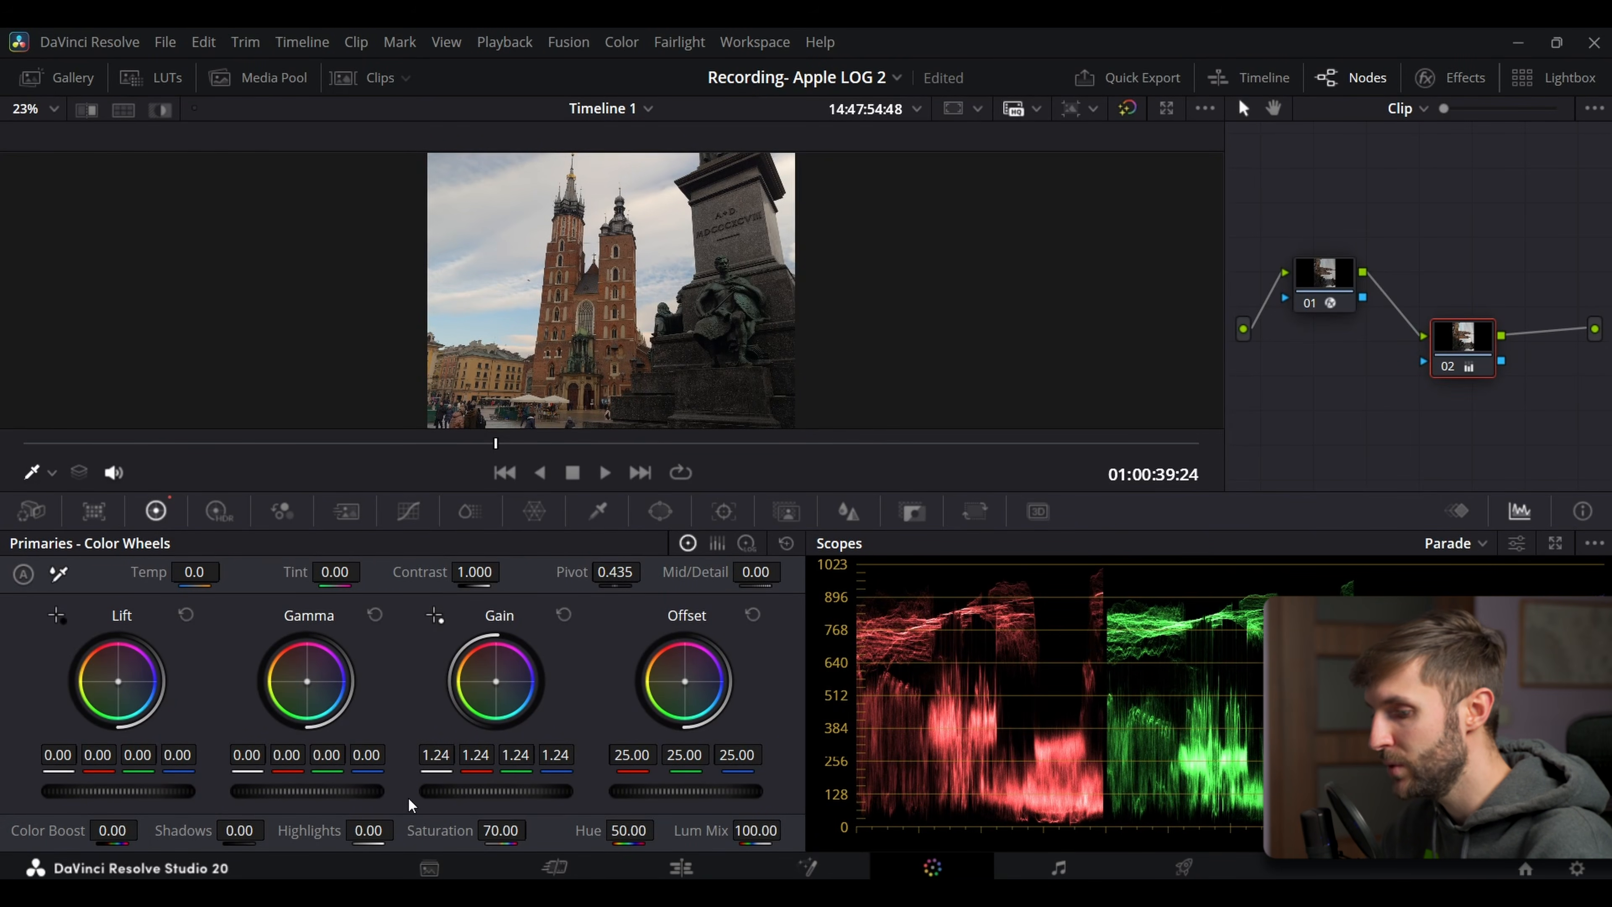
drag(307, 791, 319, 791)
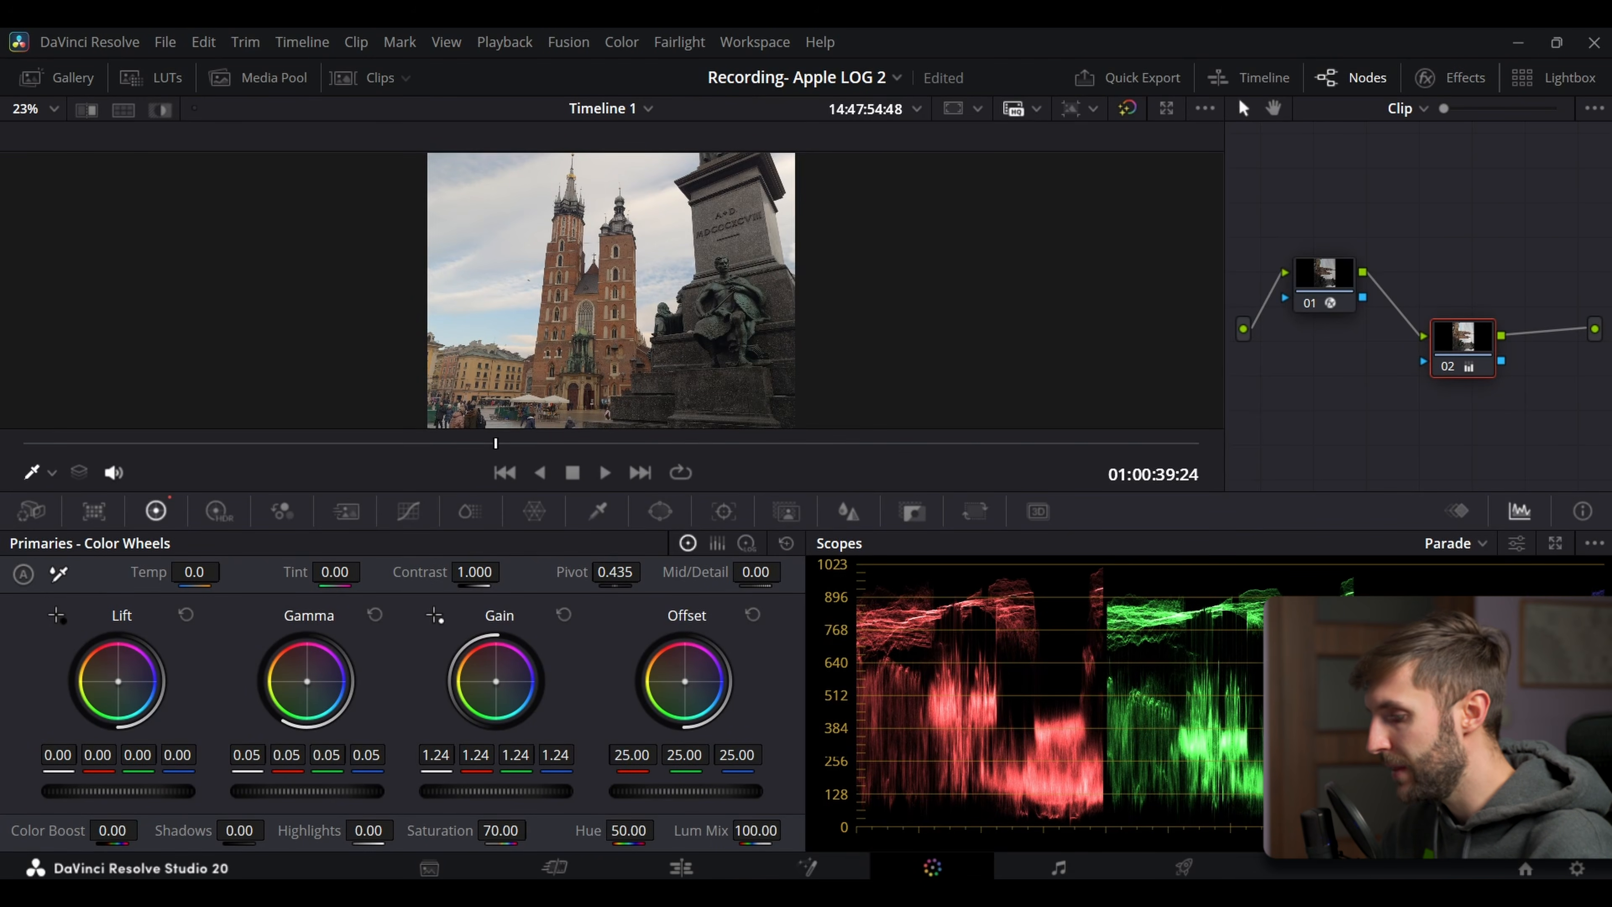
drag(118, 791, 112, 791)
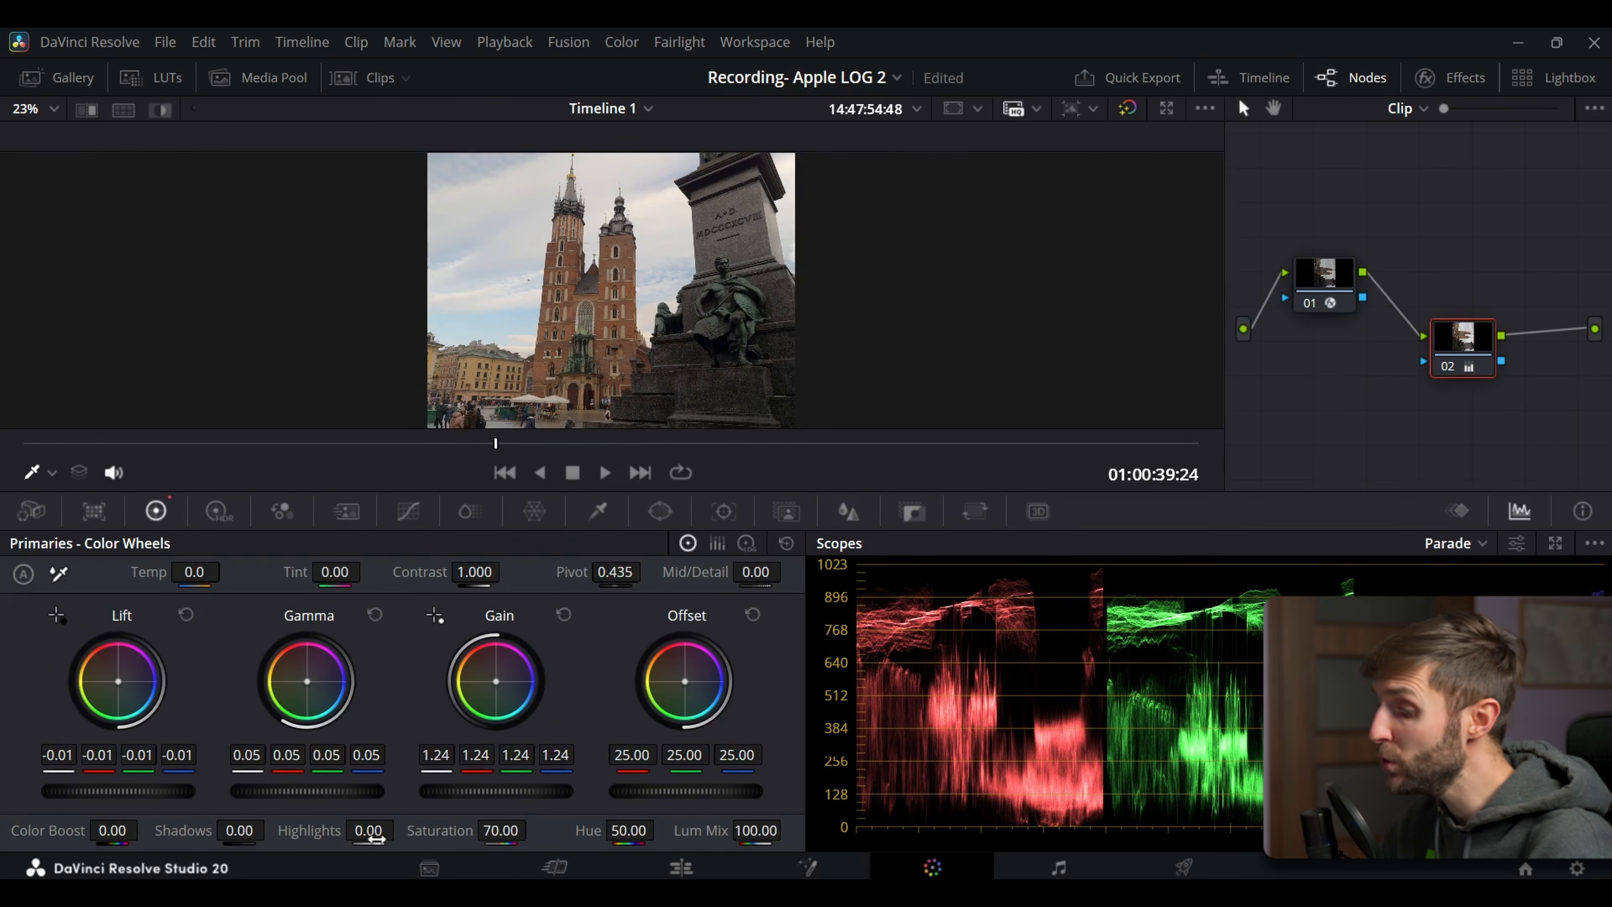
Set node 02's Highlights to -20.50, Shadows to 17.50 and Temp to -200.0
mouse_move(379, 837)
mouse_down()
mouse_move(360, 836)
mouse_move(393, 830)
mouse_up()
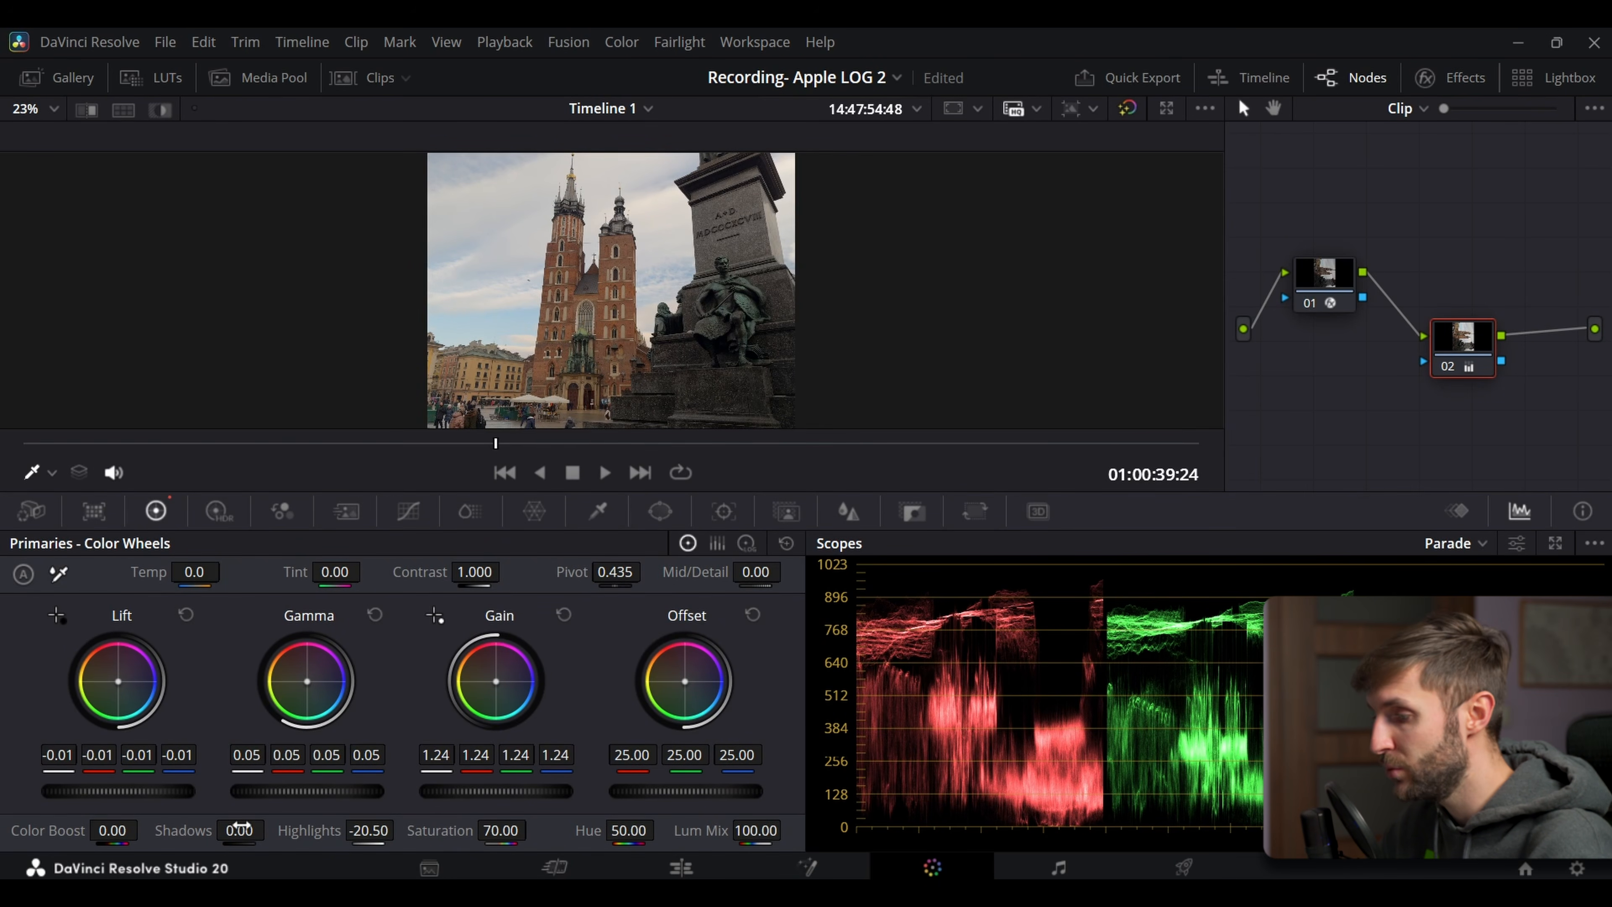
drag(239, 826, 262, 827)
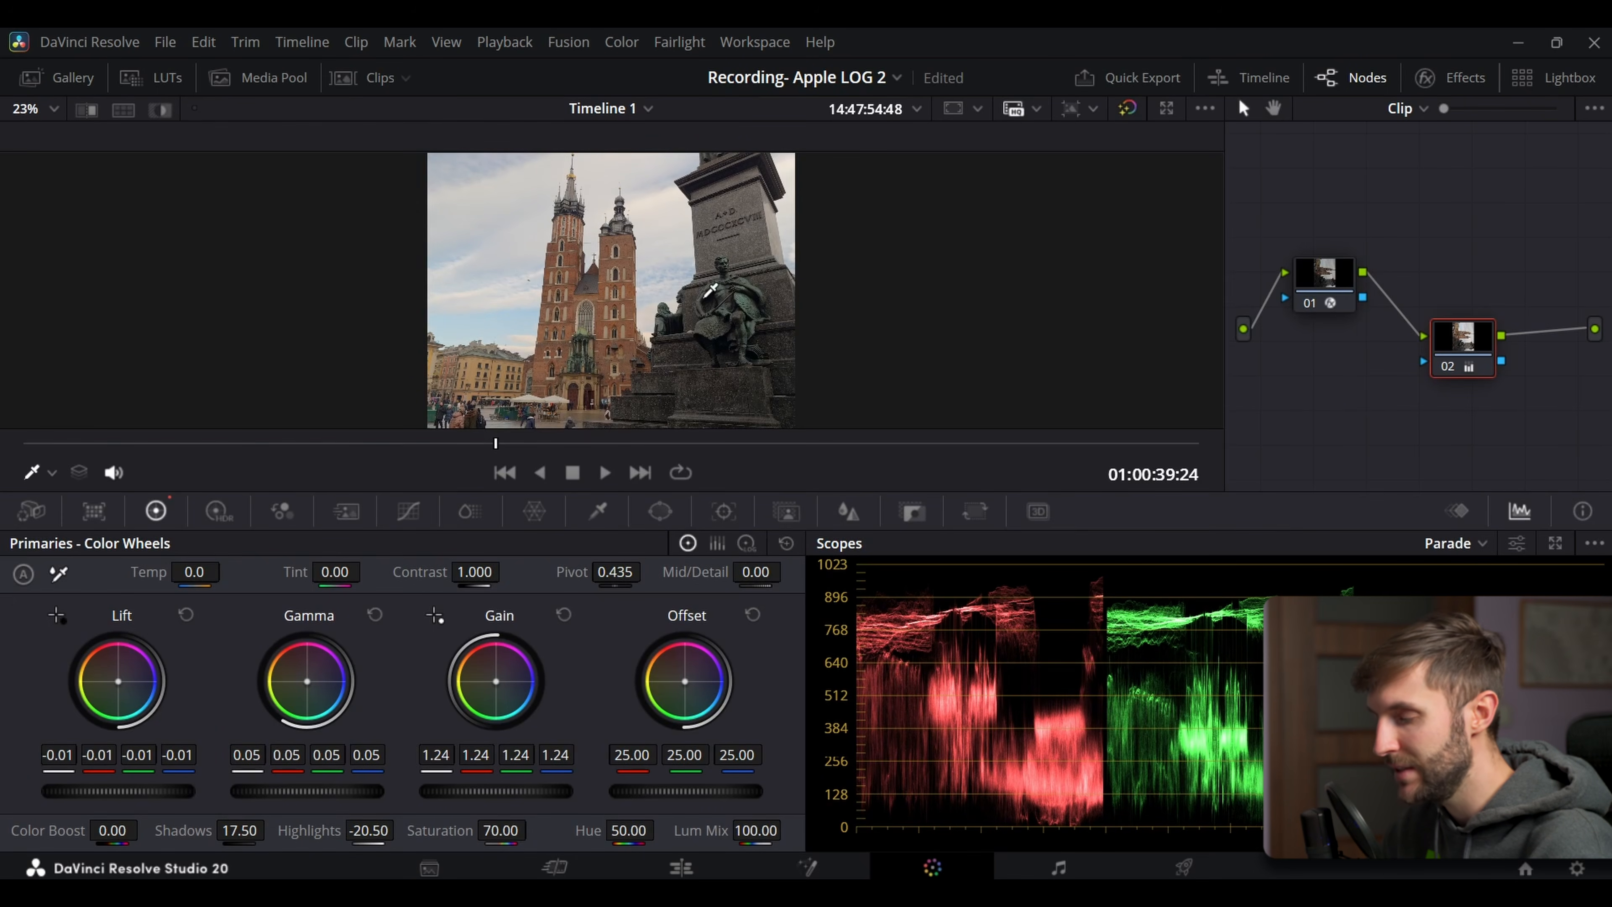
mouse_move(247, 827)
mouse_down()
mouse_move(215, 828)
mouse_move(271, 827)
mouse_up()
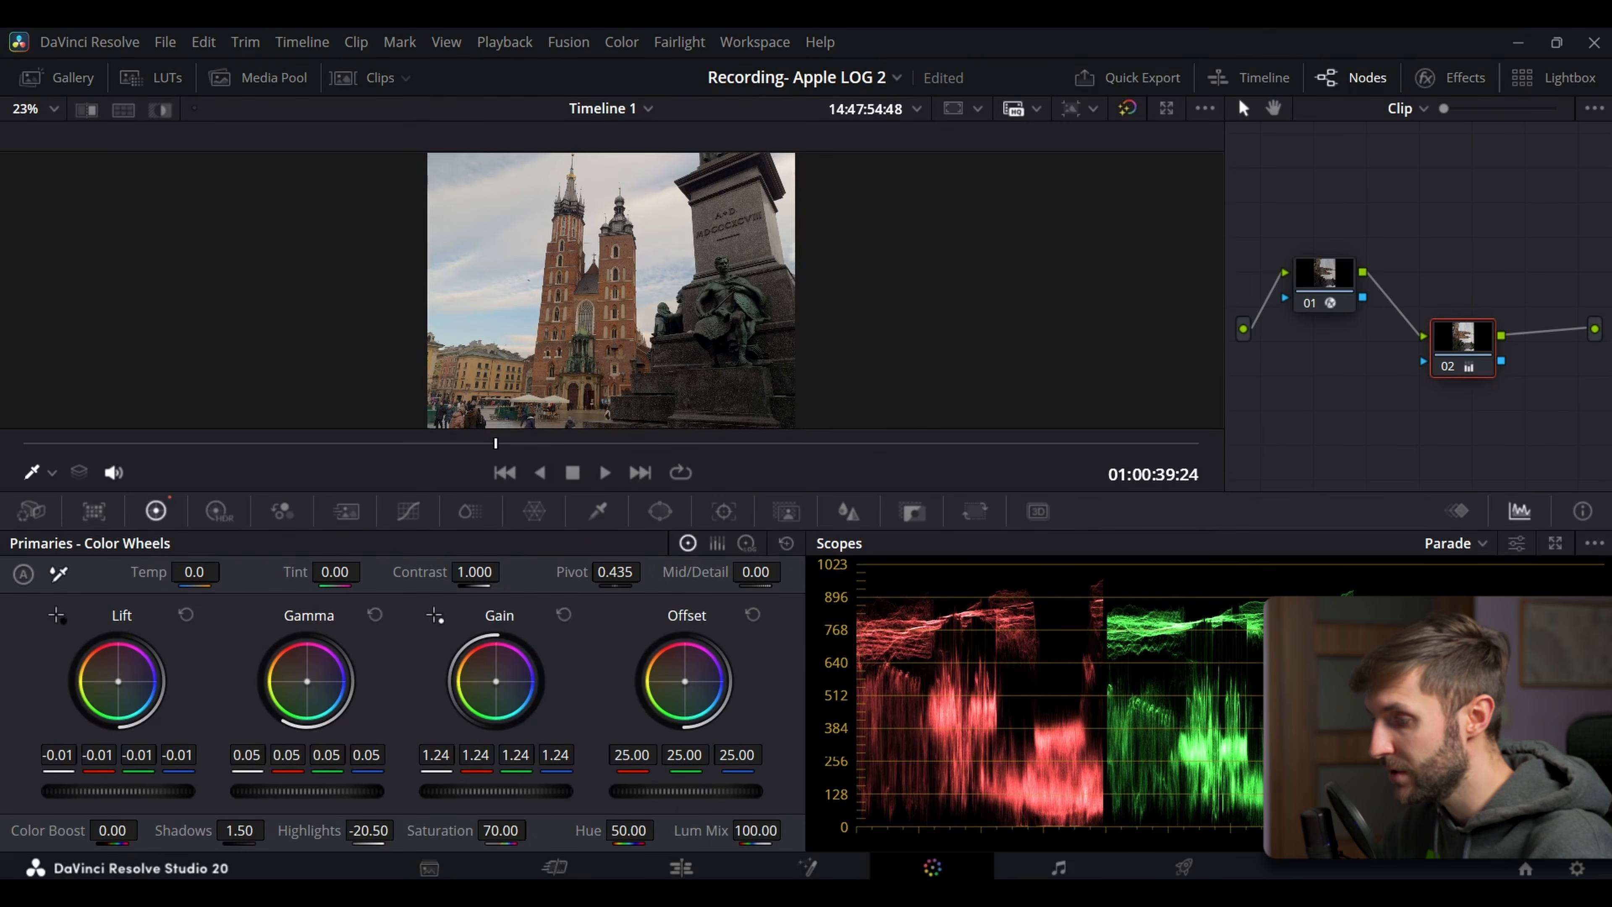
drag(271, 830, 271, 829)
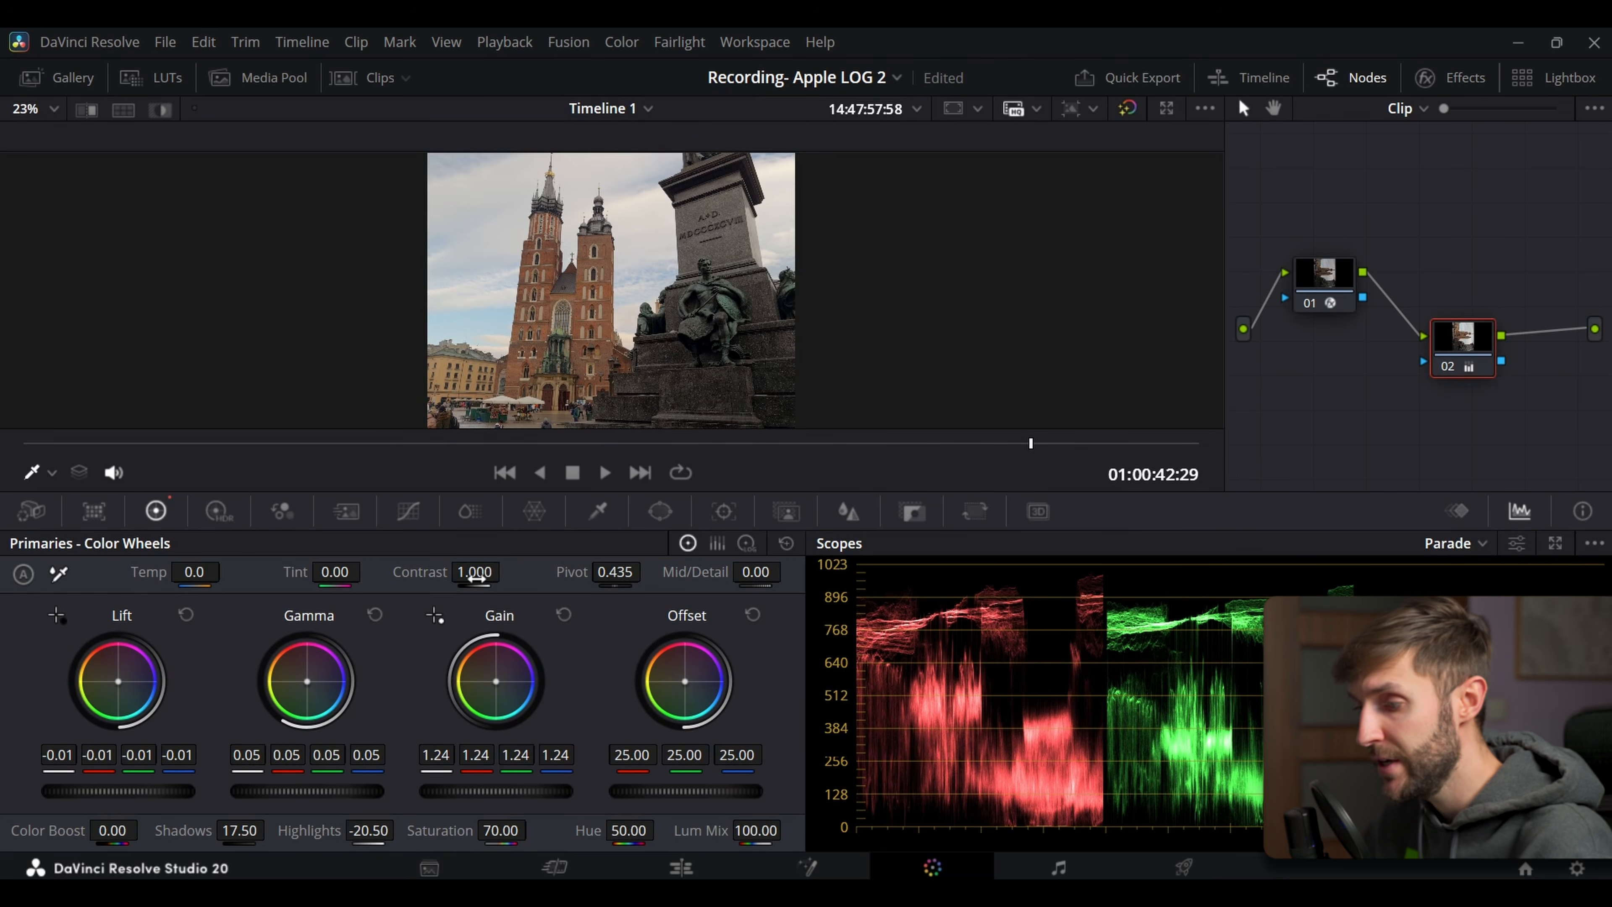
drag(194, 571, 149, 572)
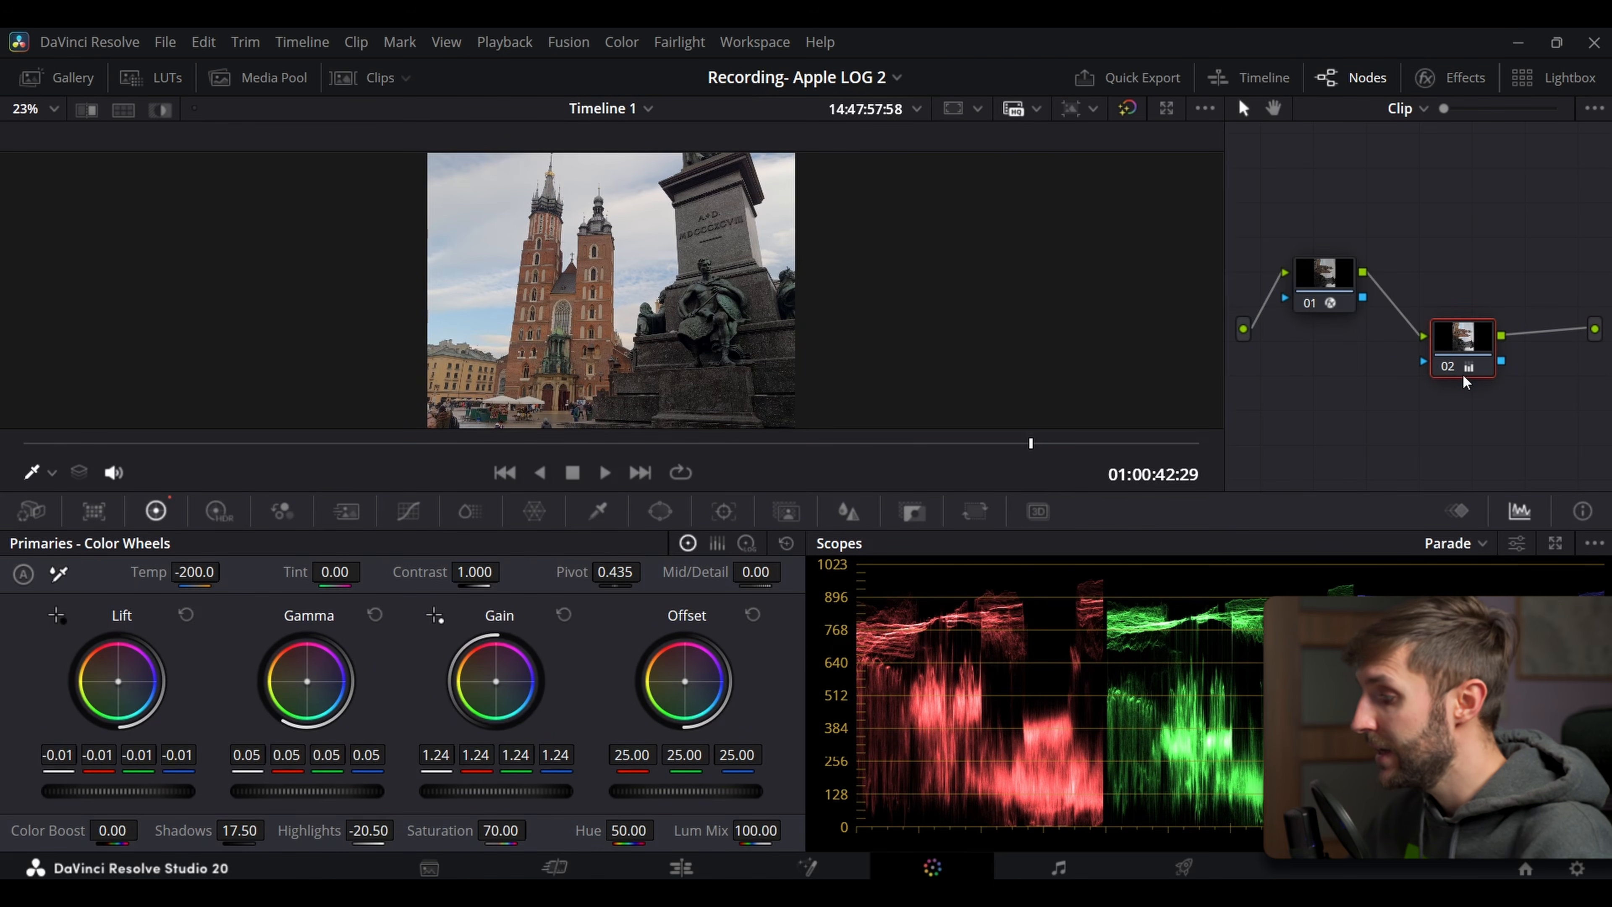
Compare the church shot with nodes 01 and 02 switched off and back on
key(shift+Home)
click(1319, 298)
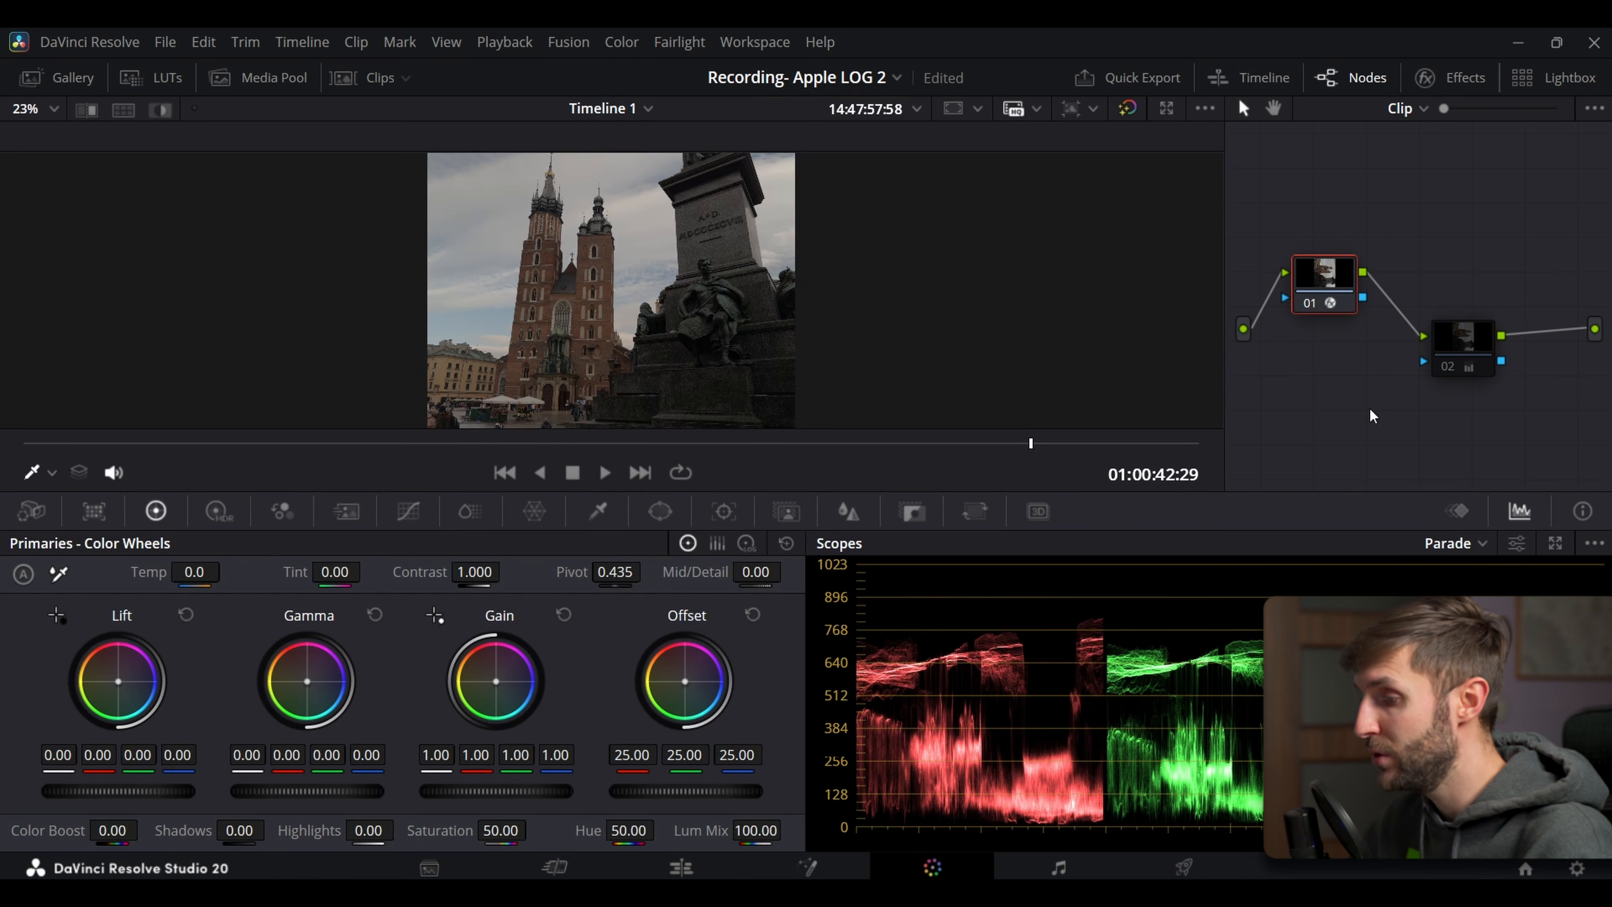
click(1311, 306)
click(1311, 305)
click(1450, 369)
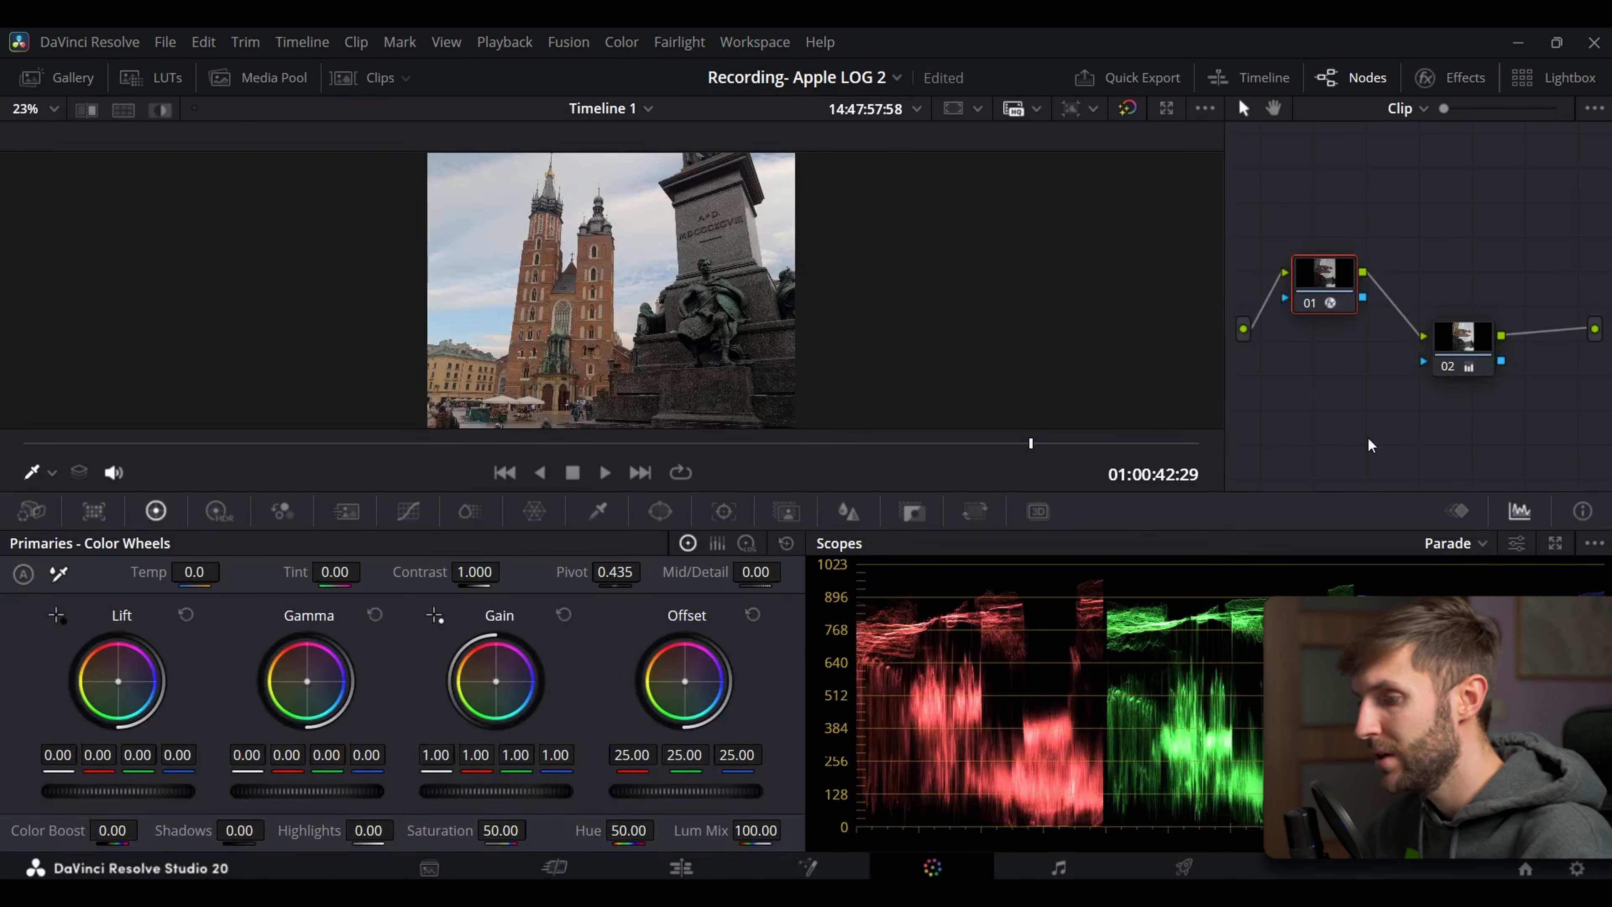